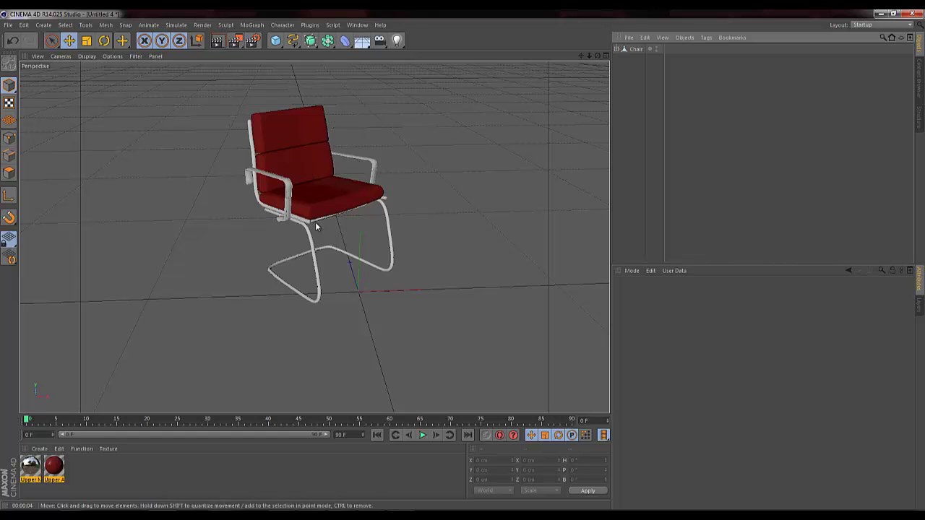
Step: Render the chair, try a floor beneath it, then delete that floor again
click(217, 41)
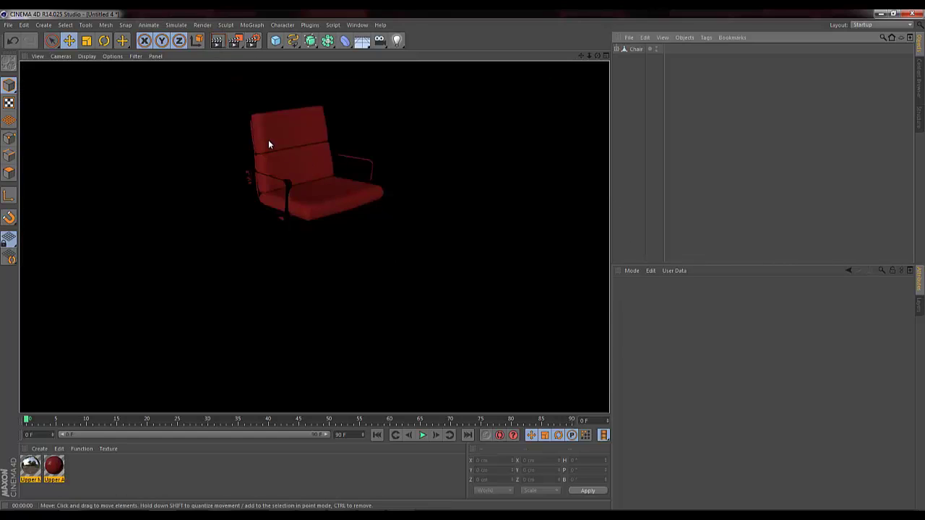
click(362, 41)
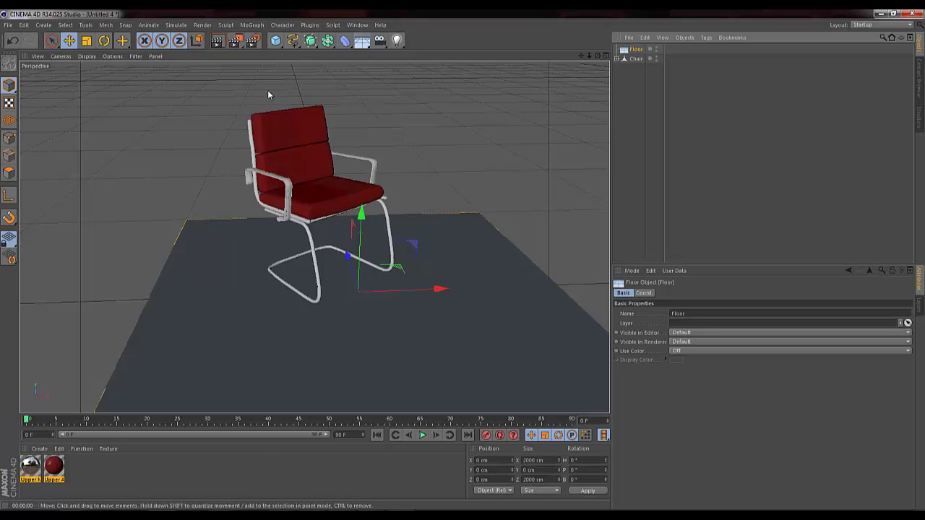
click(224, 42)
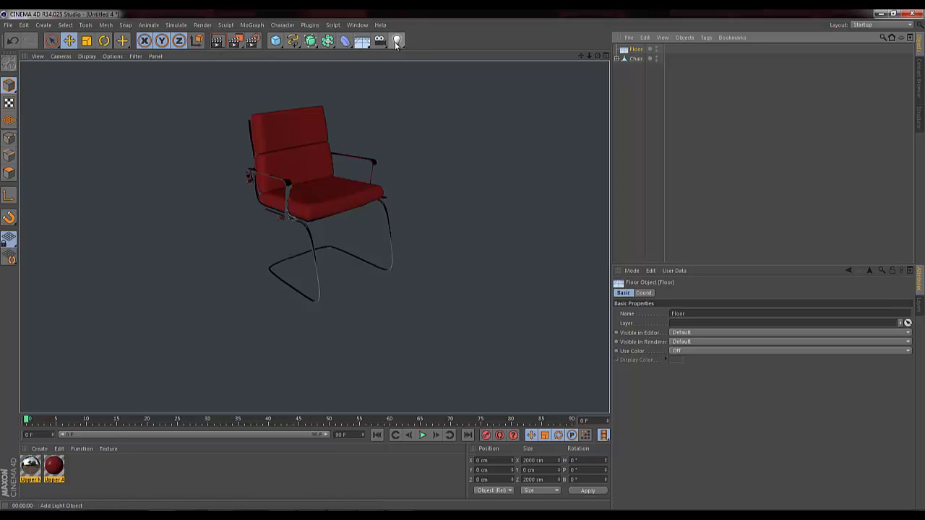
click(638, 52)
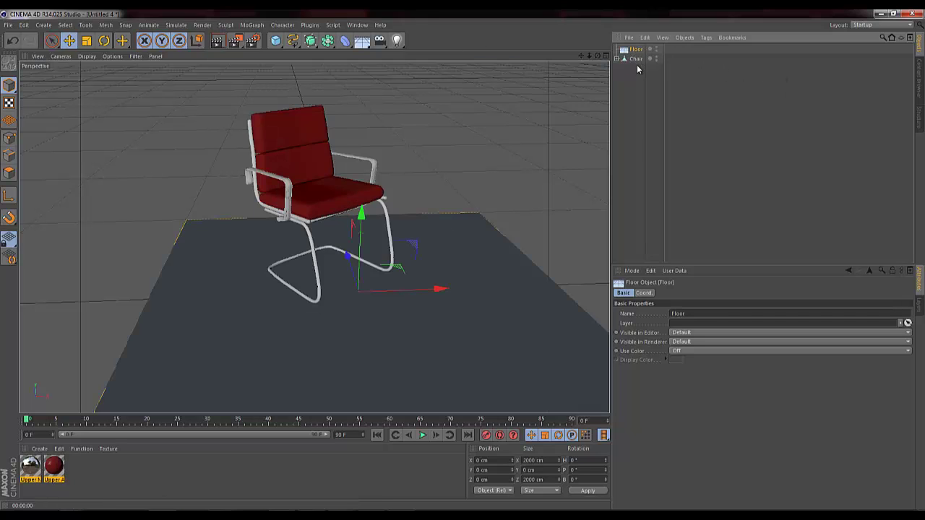
key(Delete)
Step: Load Infidio_Pro_V1.1.c4d from the RMF_Infidio_Pro presets and render the chair in it
click(357, 24)
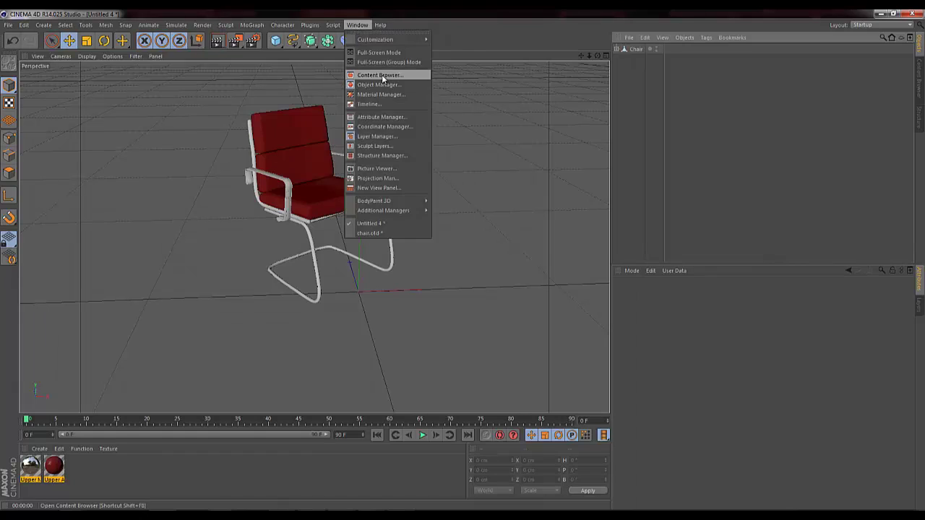
click(382, 77)
click(162, 245)
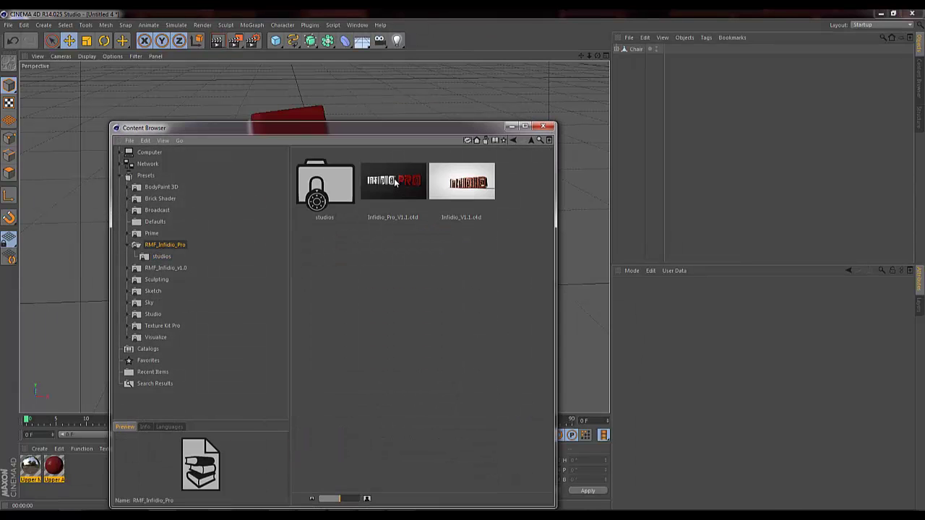
drag(647, 92, 645, 90)
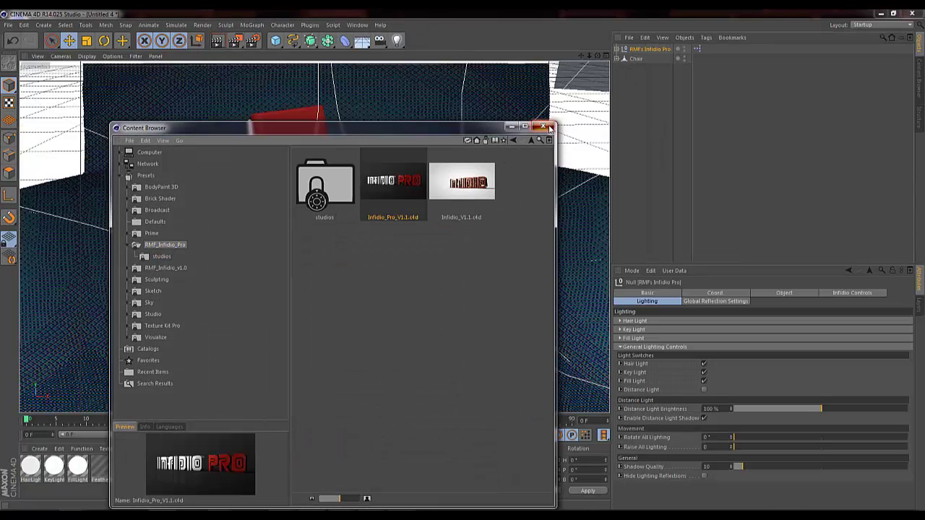
click(542, 127)
key(ctrl+r)
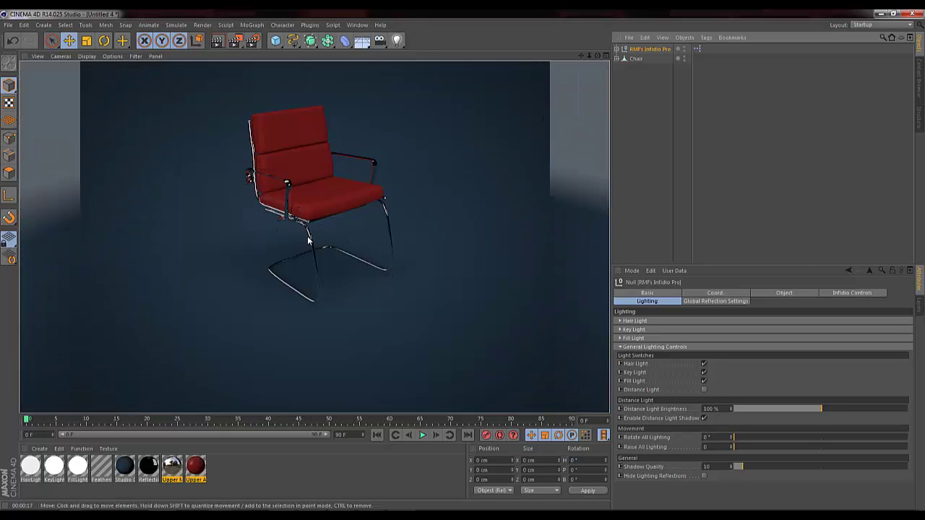
Step: Set render anti-aliasing to Best, then expand and collapse the studio's Fill Light settings
click(252, 40)
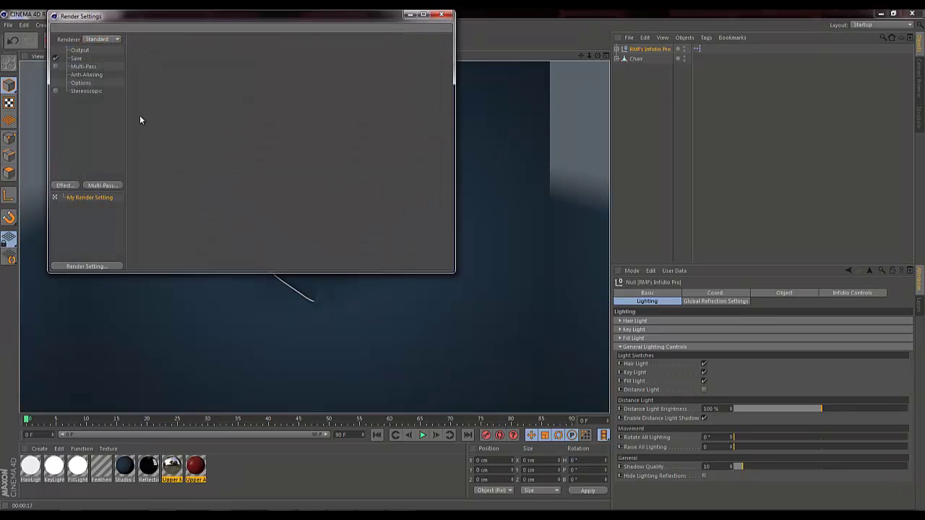
click(85, 75)
click(230, 49)
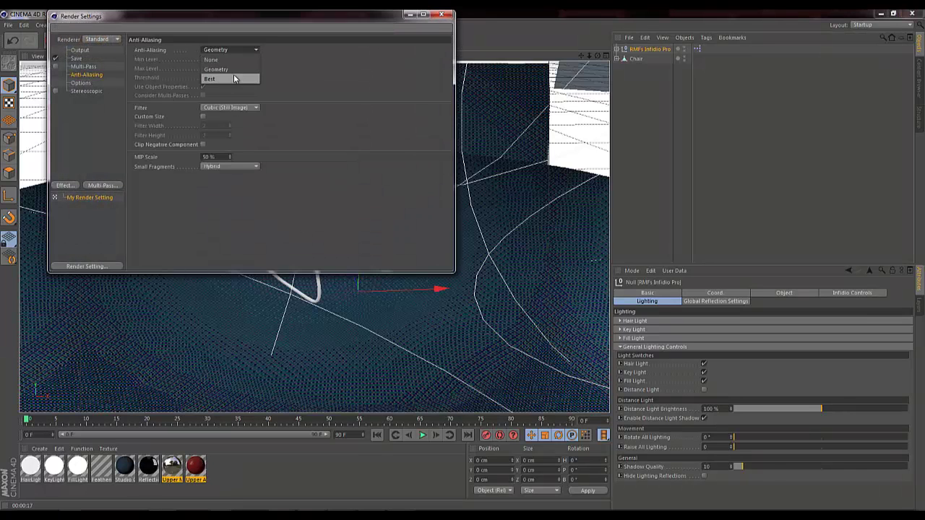
click(233, 76)
click(440, 15)
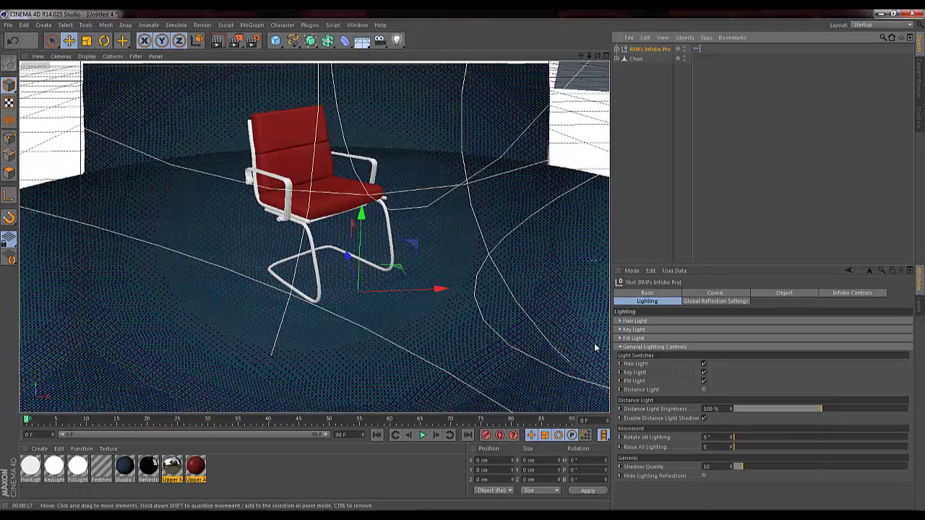
click(619, 337)
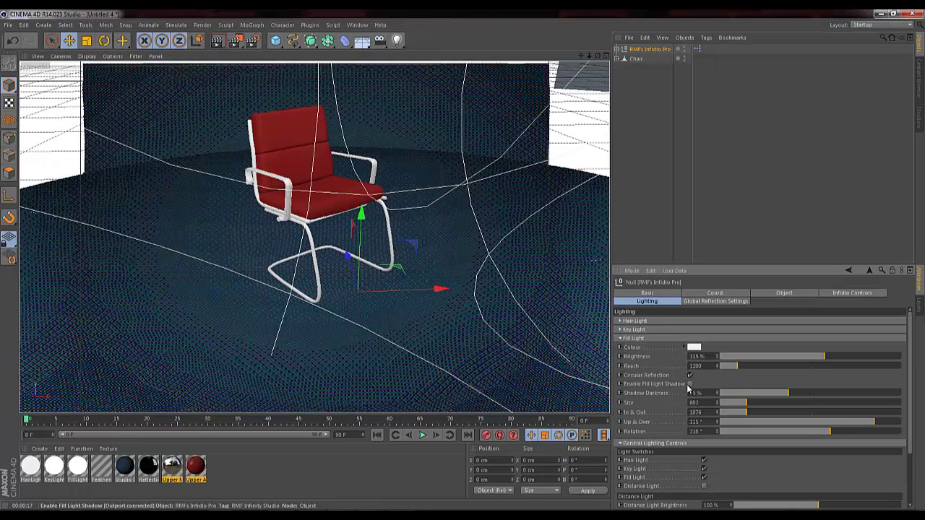
click(619, 337)
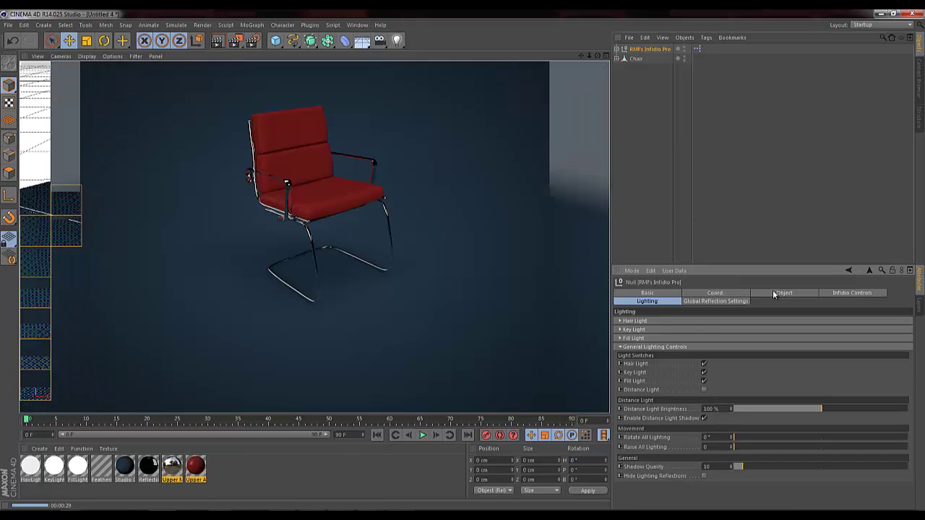
Step: Set Floor Scale to 2145 cm, toggle No Floor off and on, enable floor reflection, render
click(868, 294)
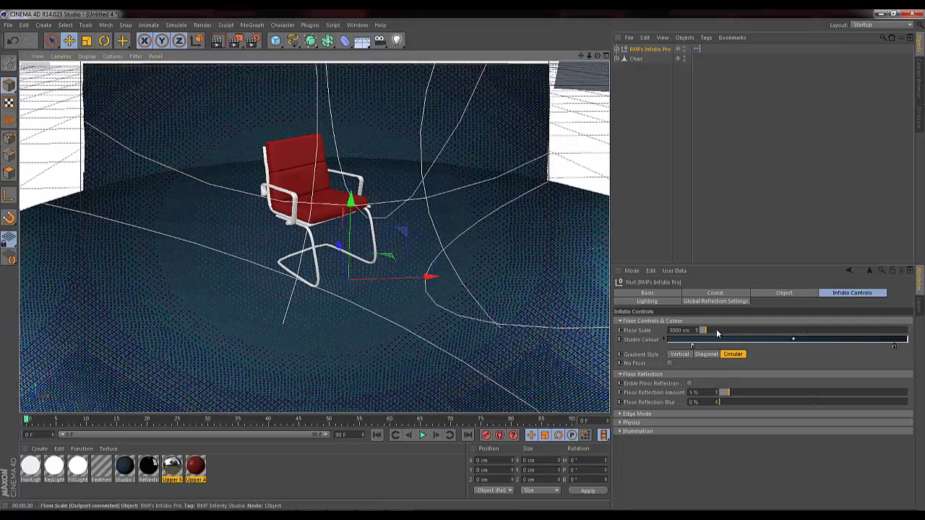
drag(716, 329, 701, 330)
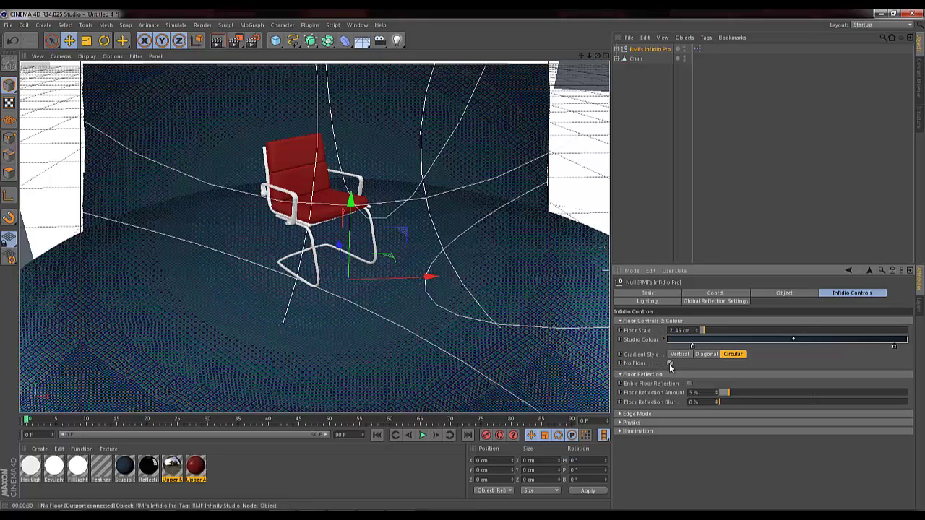
click(669, 364)
click(669, 363)
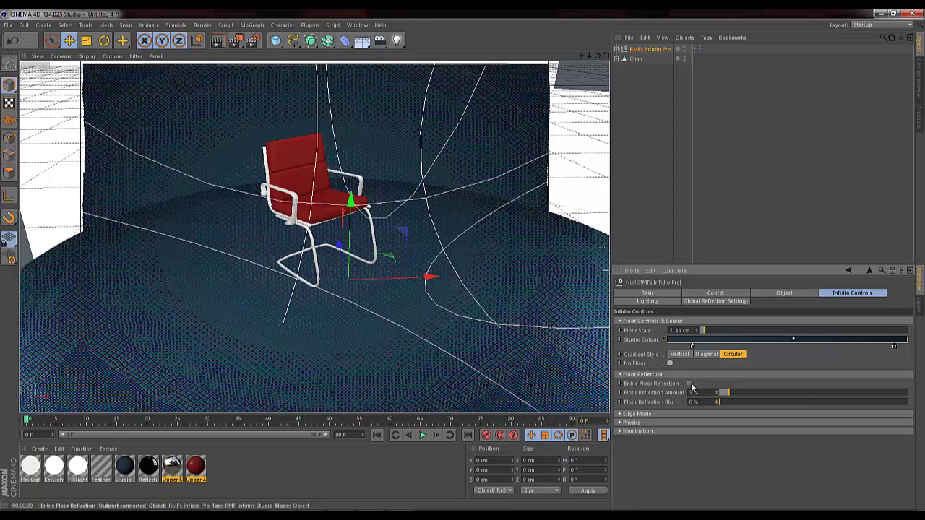
click(690, 383)
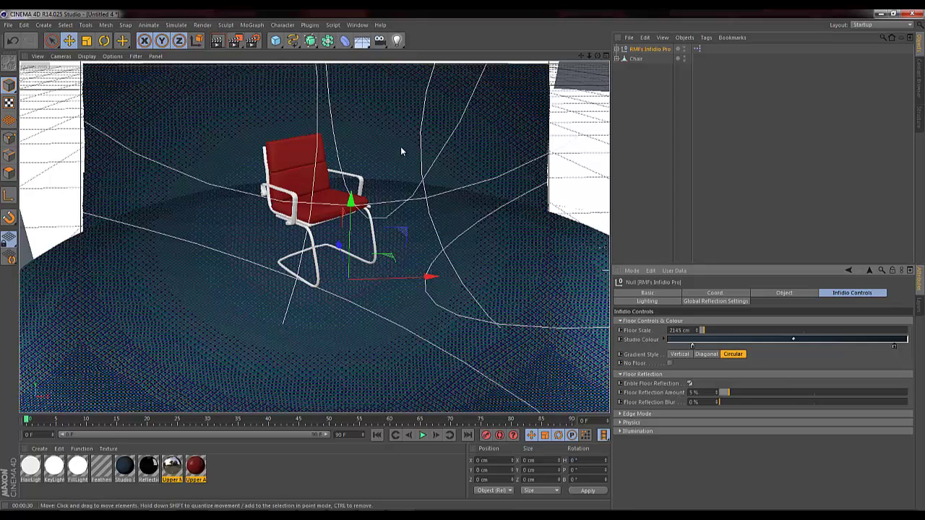
click(217, 40)
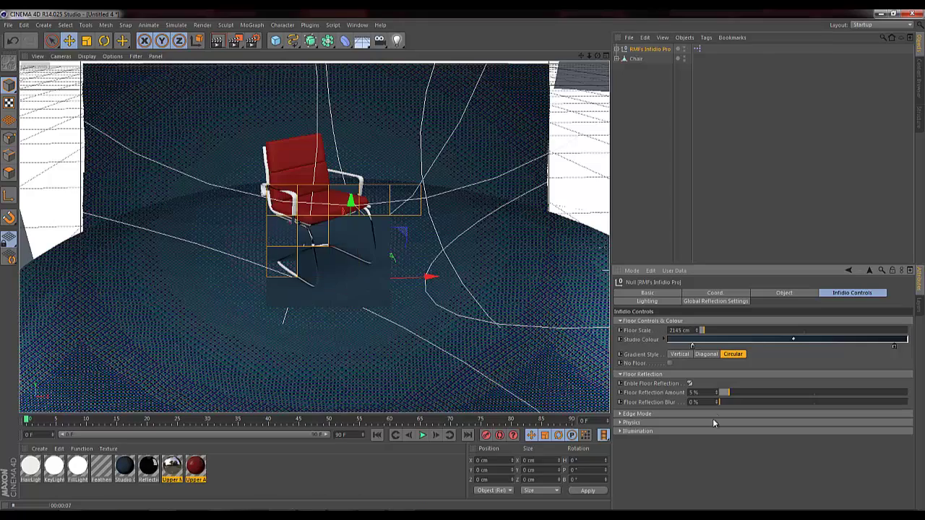
Step: Orbit the camera slightly around the chair
alt+drag(466, 265, 477, 260)
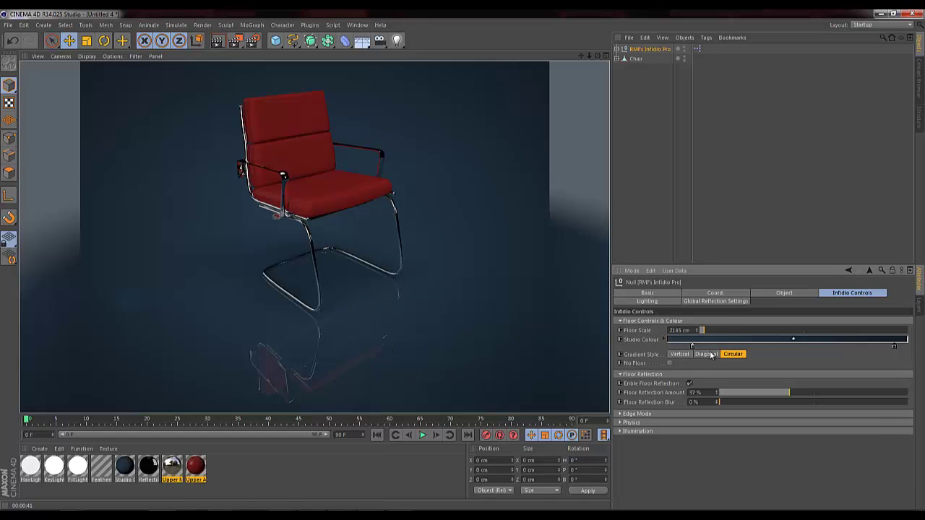
Step: Expand Physics, lift the chair up on Y, and give it a Rigid Body tag
click(619, 422)
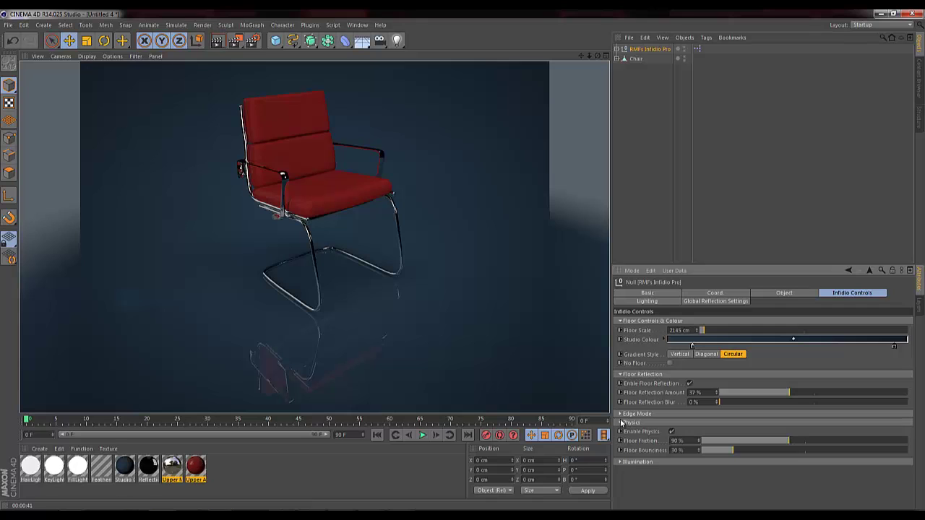
click(635, 60)
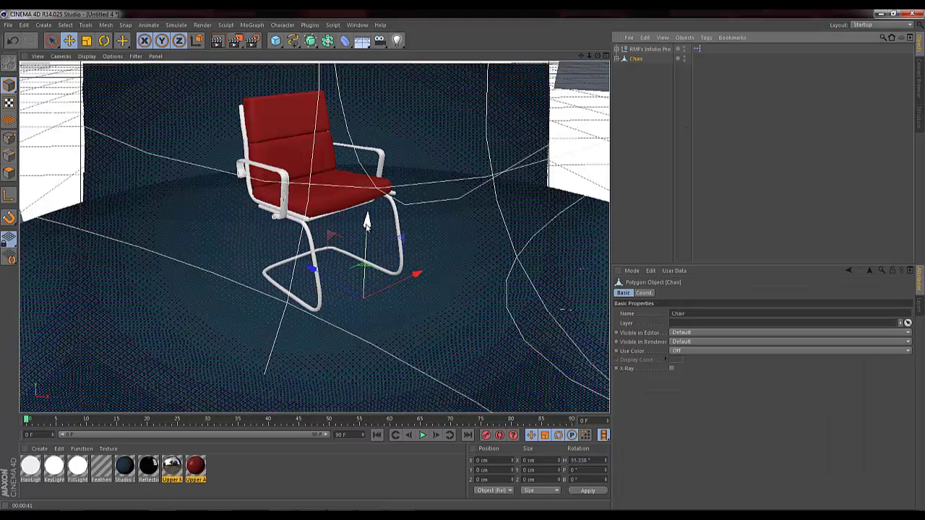
drag(366, 222, 366, 201)
right_click(635, 63)
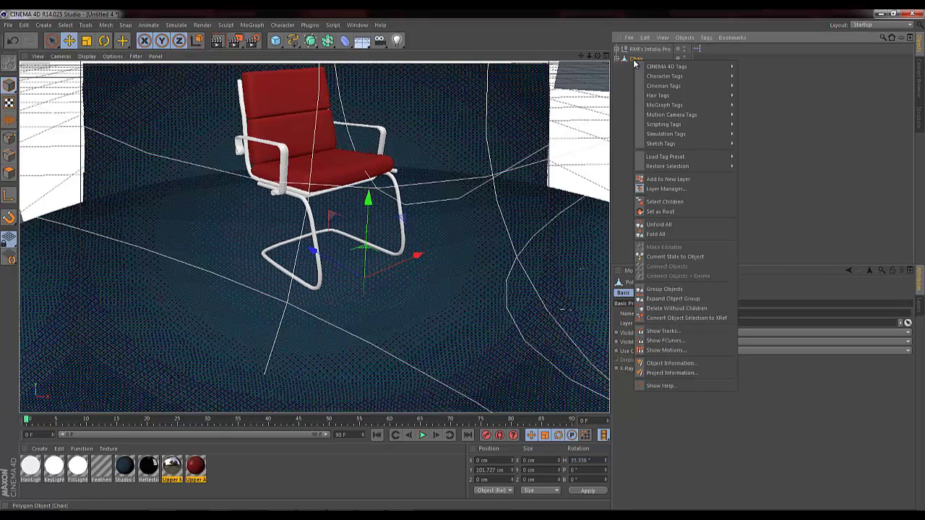
mouse_move(712, 133)
click(757, 135)
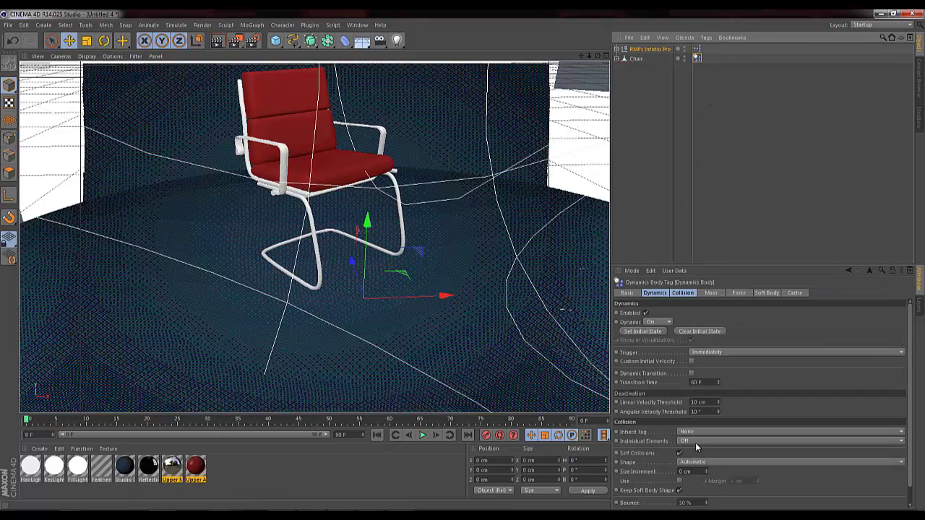
Step: Use a Compound Collision Shape, play the fall, then delete the tag and rewind
click(699, 432)
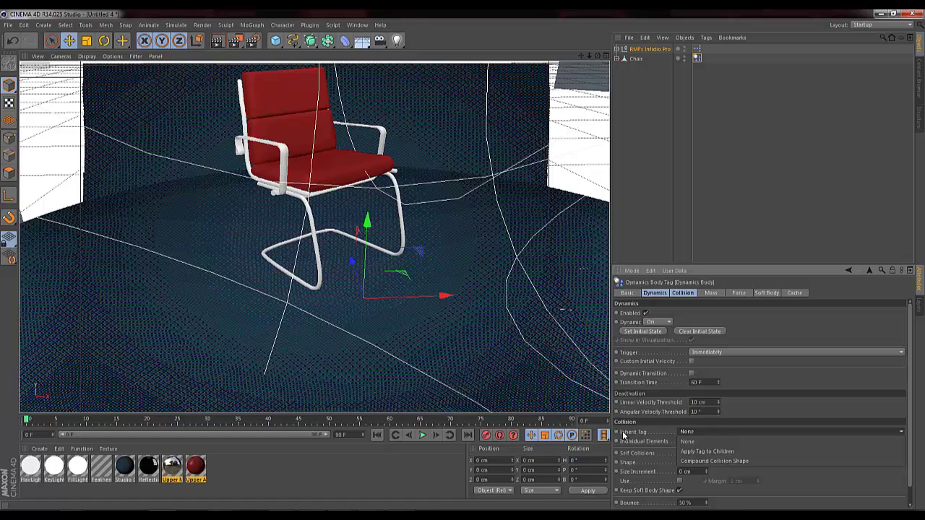
click(691, 461)
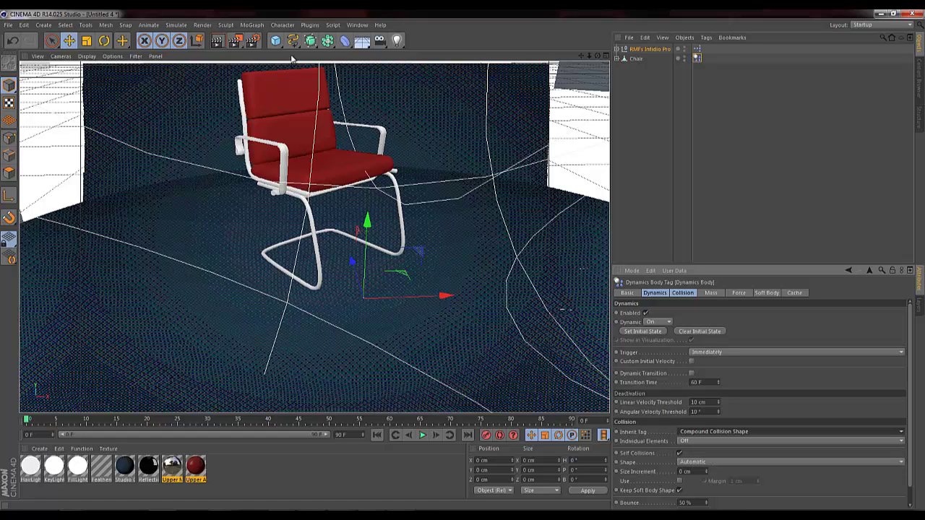
click(422, 435)
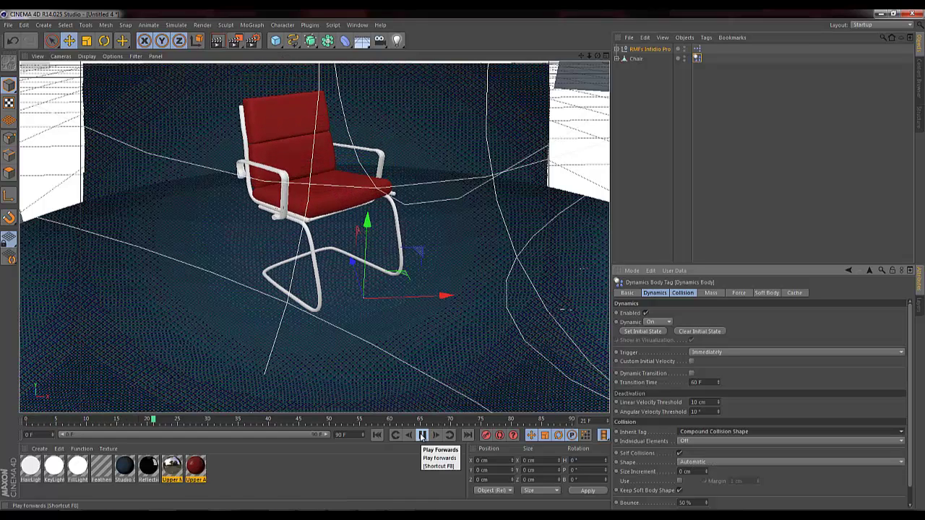
click(422, 435)
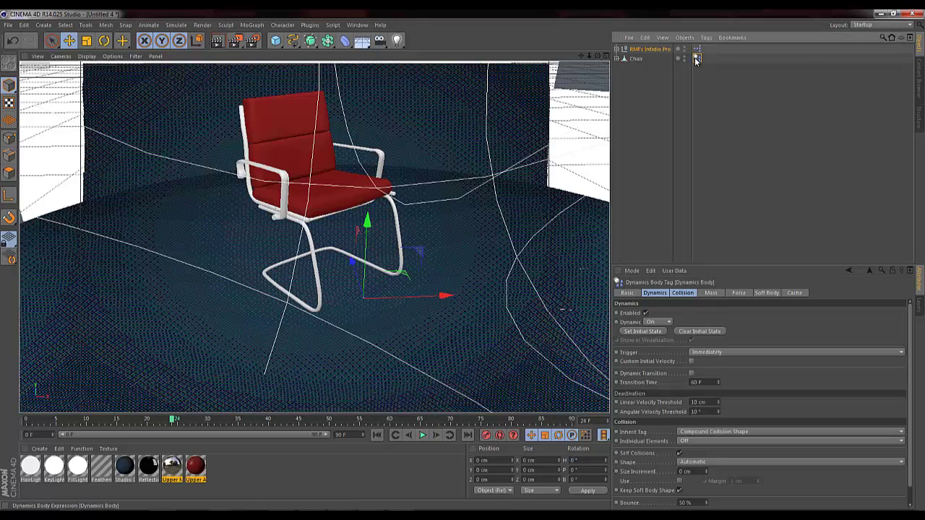
key(Delete)
click(376, 435)
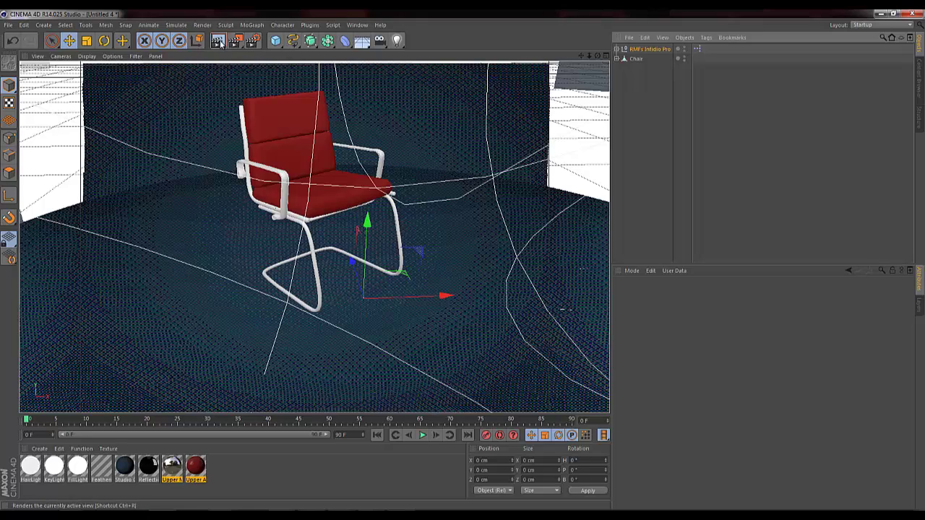
Step: Select and deselect a chair part, then set render anti-aliasing to Geometry
click(289, 249)
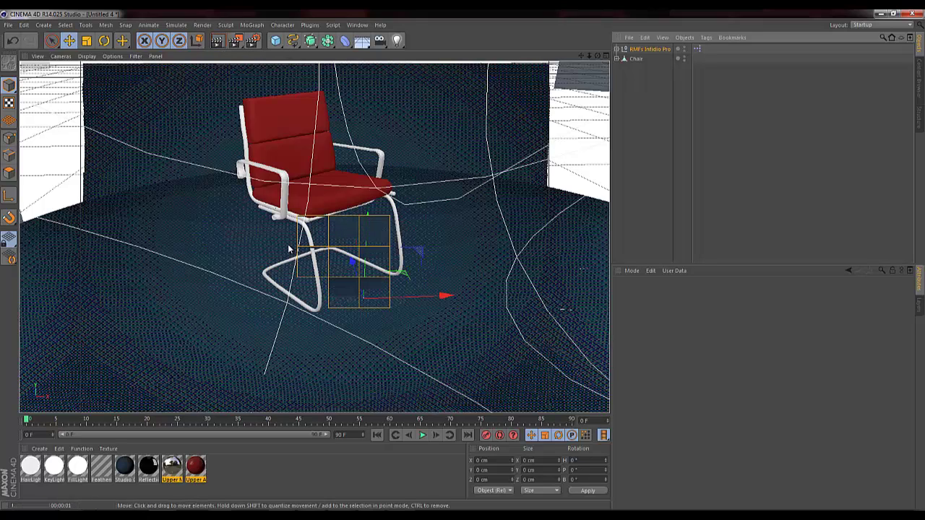
click(290, 251)
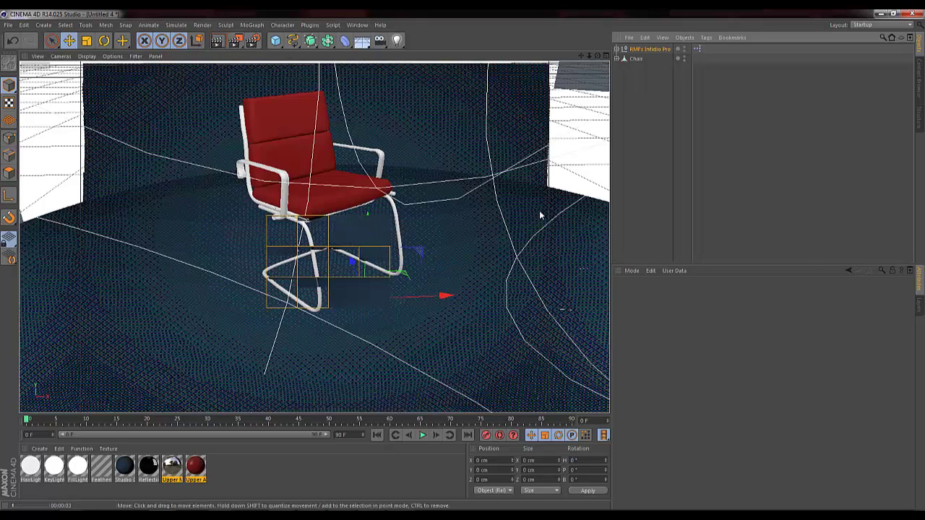
click(265, 66)
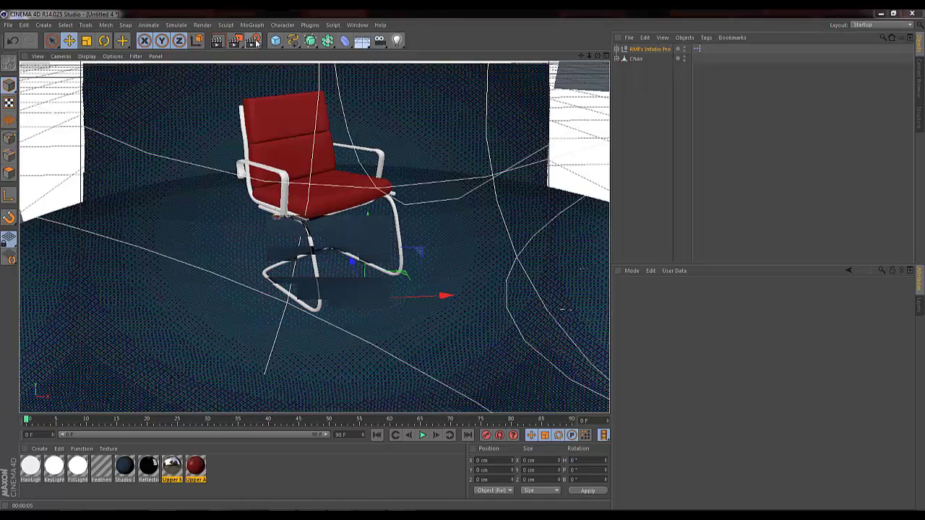
click(251, 40)
click(230, 49)
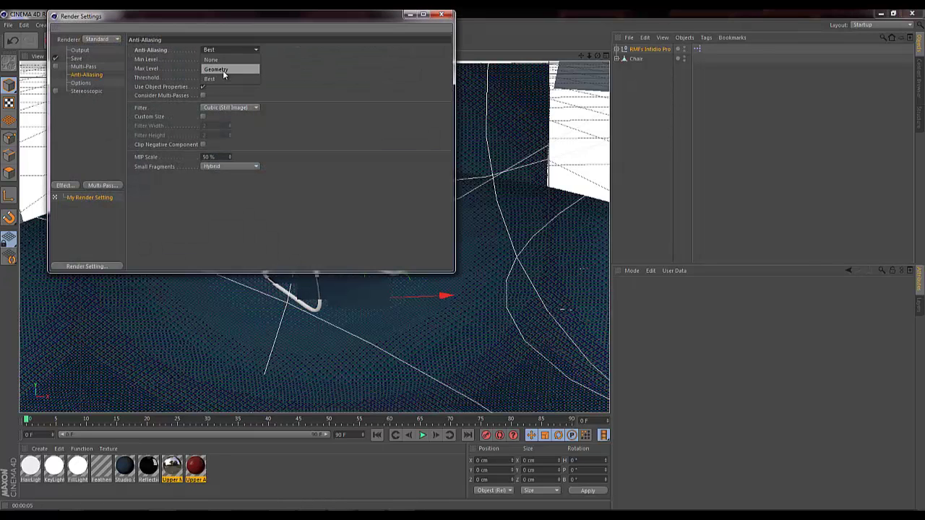
click(222, 70)
click(442, 14)
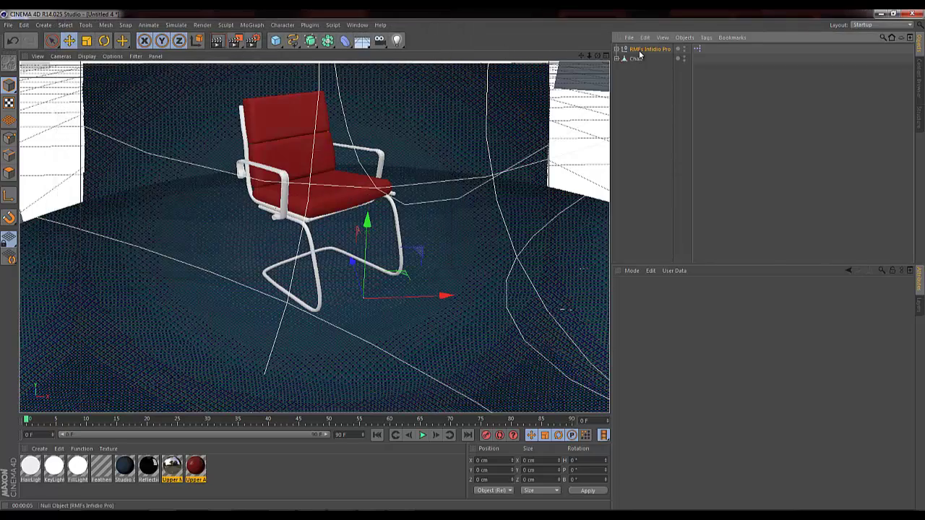
Step: Select RMFs Infidio Pro and show its Global Reflection Settings
click(640, 50)
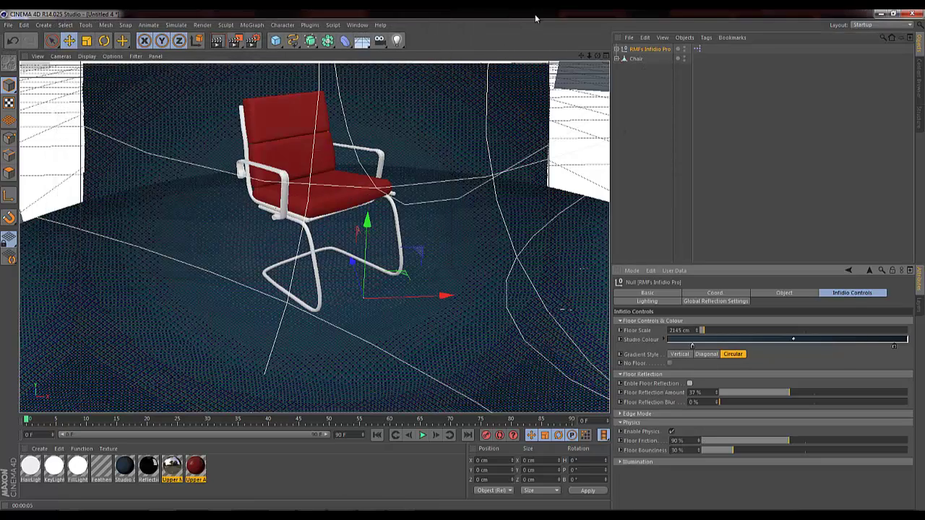
drag(581, 57, 520, 282)
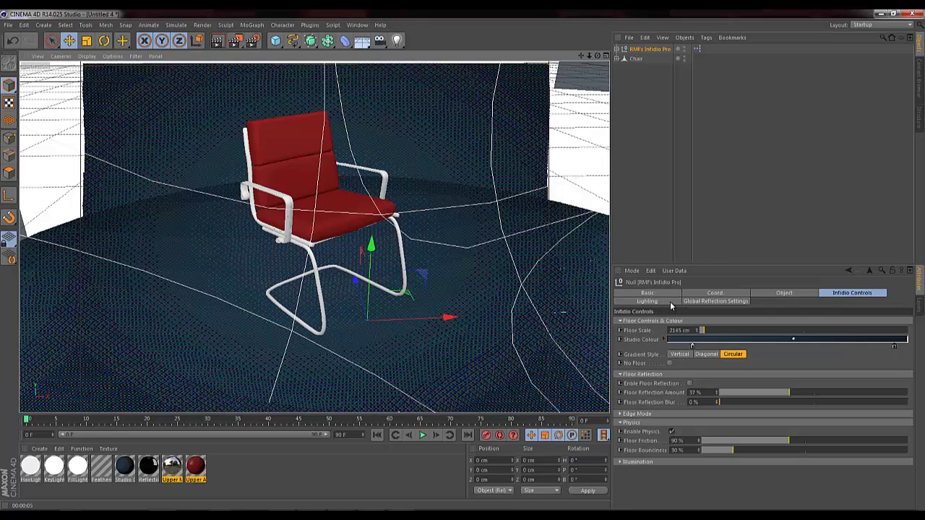
click(708, 304)
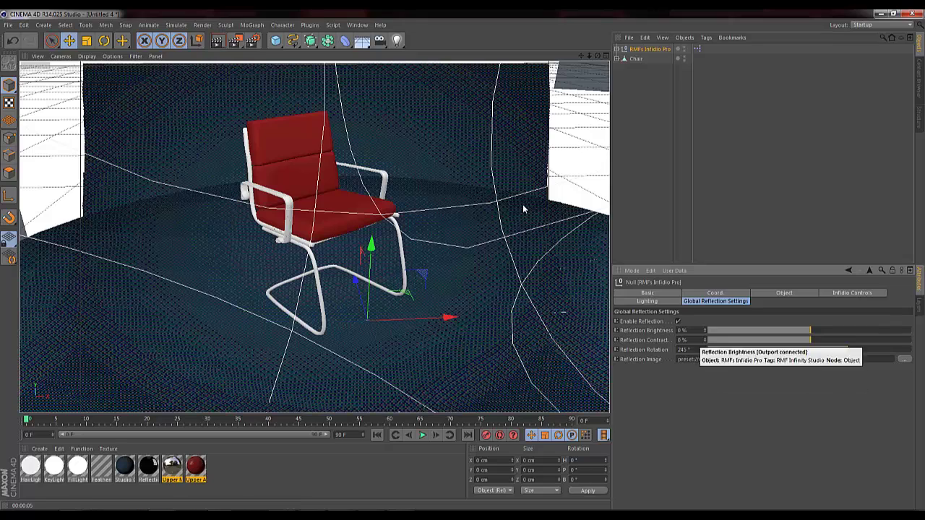
Step: Add a sphere to the right of the chair and drop the chair's materials onto it
click(275, 41)
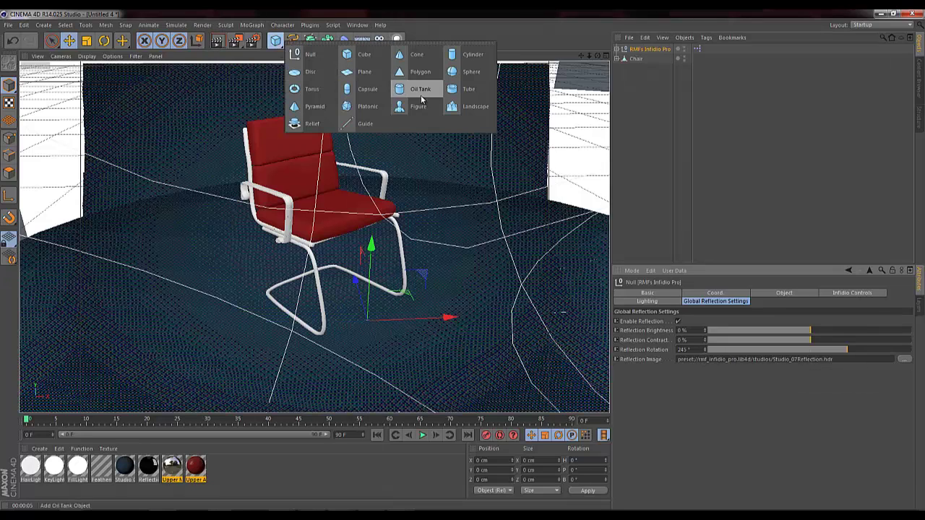
click(470, 73)
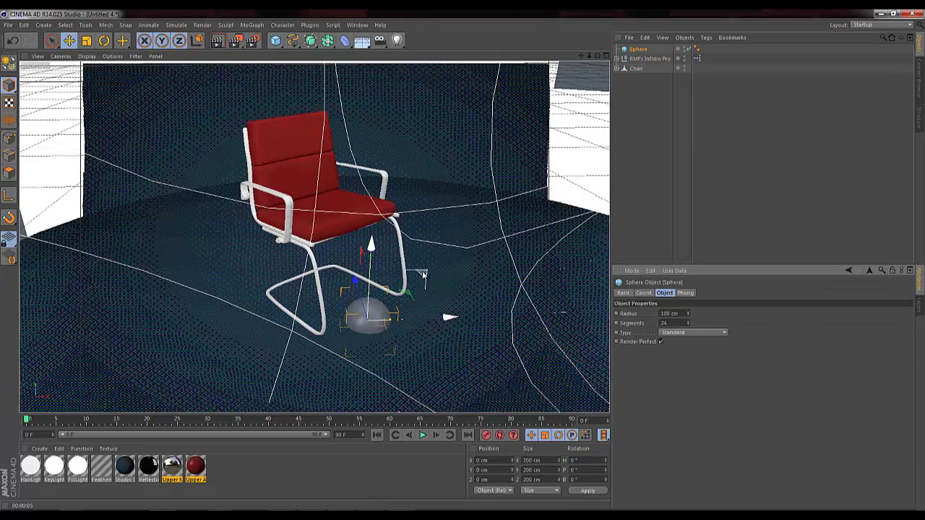
drag(391, 322, 489, 237)
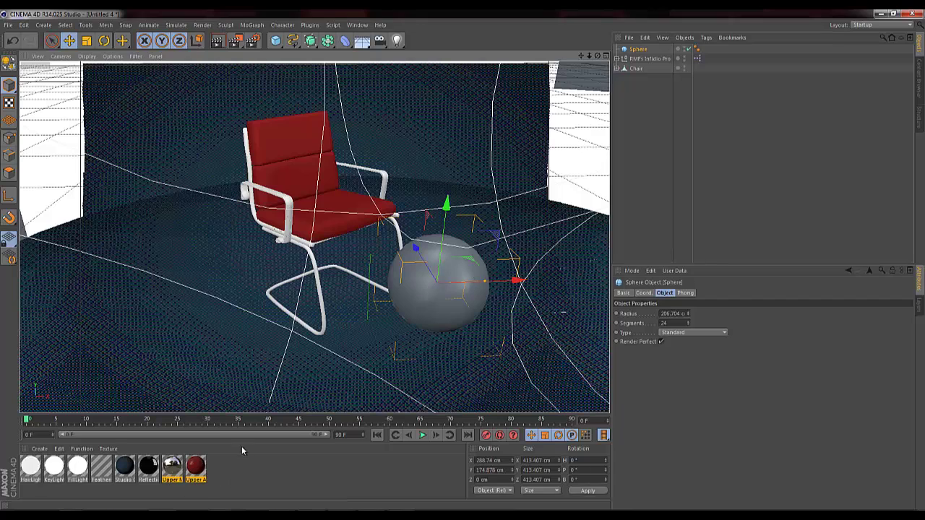
drag(177, 468, 460, 294)
Step: Create material Mat with 33% reflection, a Fresnel texture and 39% mix
click(230, 469)
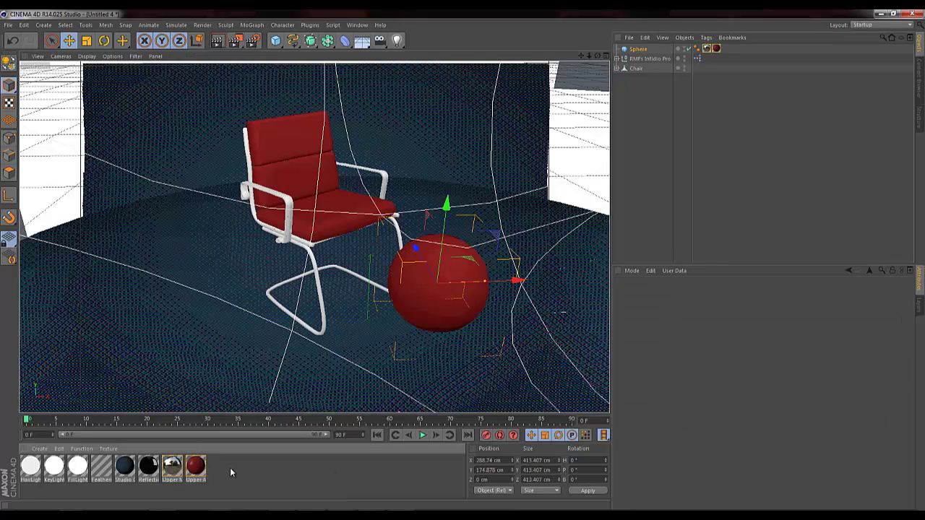
double_click(220, 466)
double_click(31, 466)
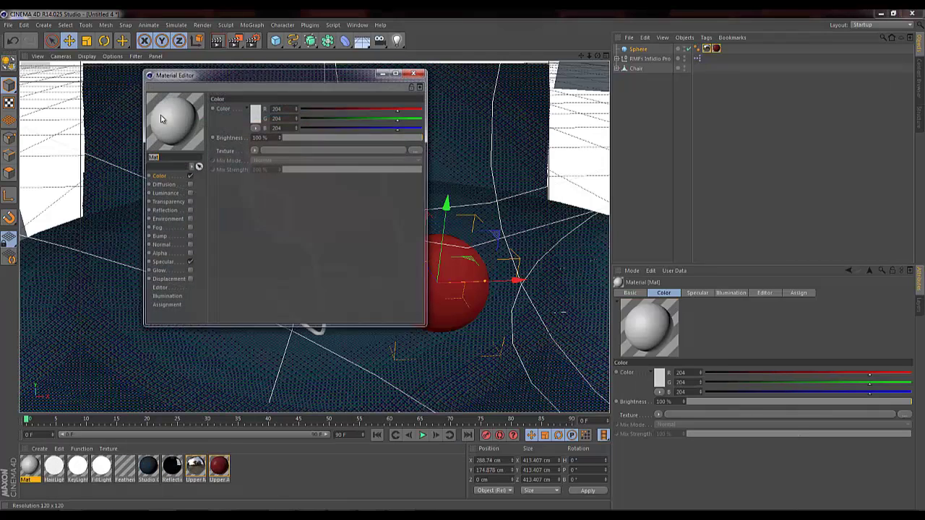
click(189, 210)
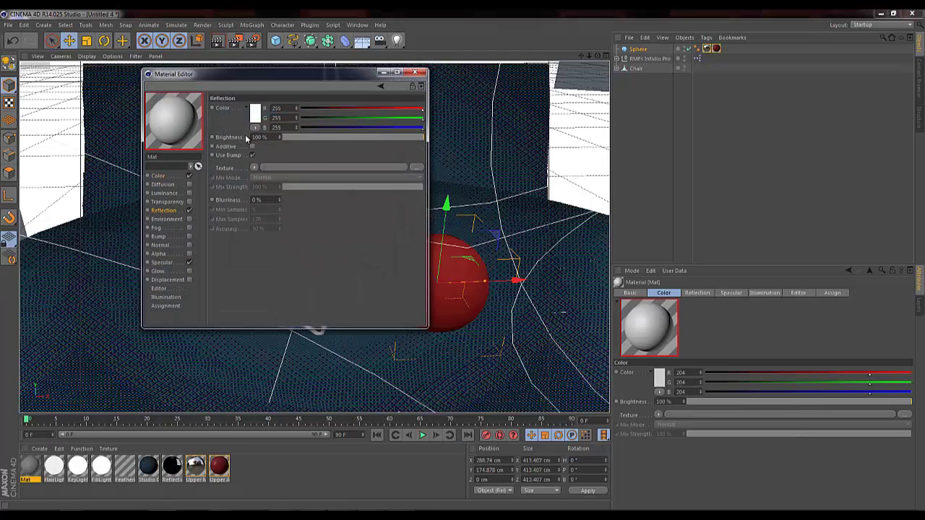
click(329, 137)
click(256, 169)
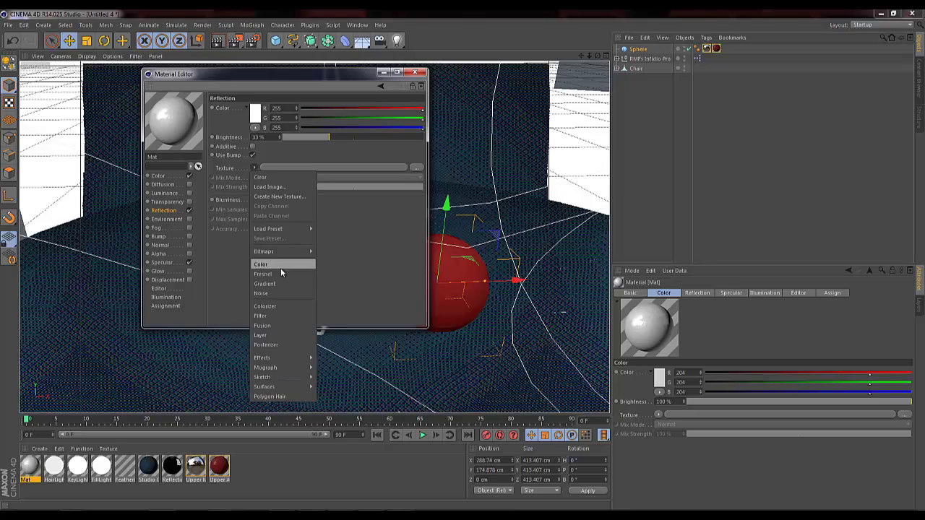
click(277, 271)
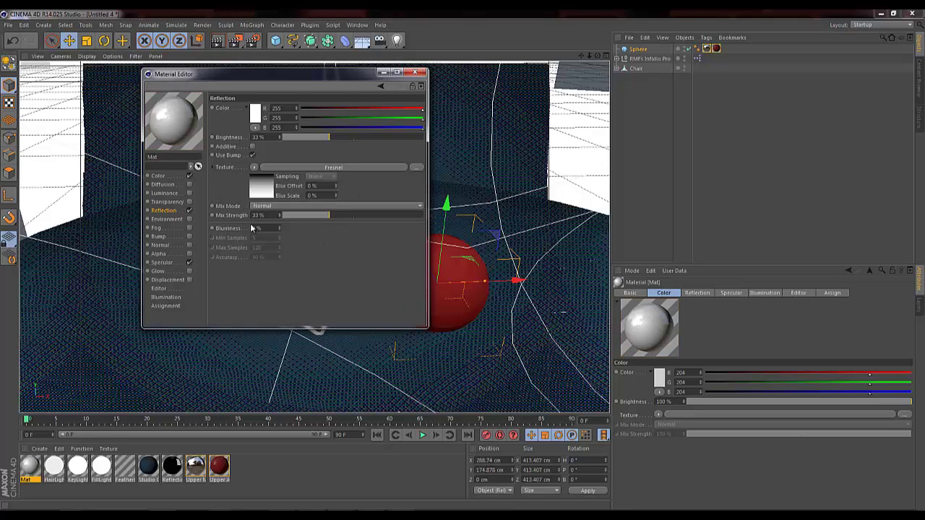
click(338, 215)
Step: Apply Mat to the sphere and select the sphere's red texture tag
click(414, 72)
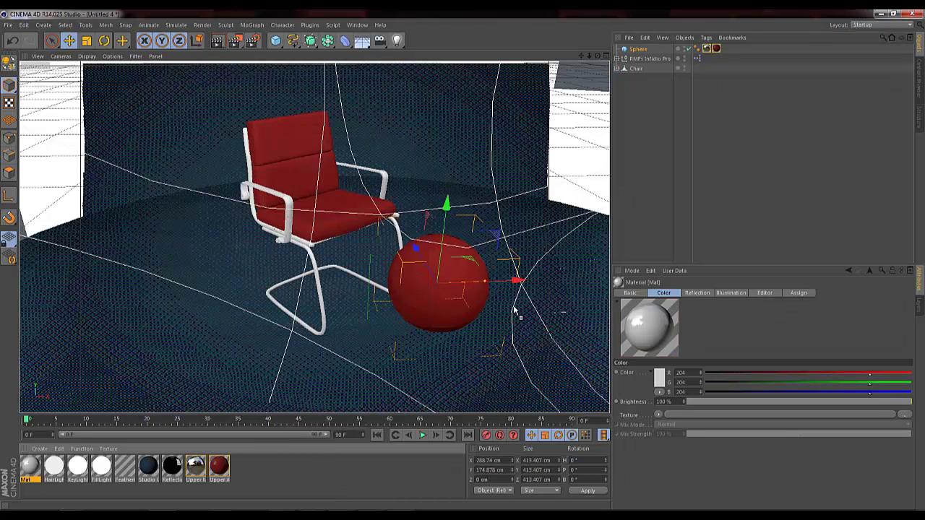
drag(29, 466, 413, 290)
click(710, 49)
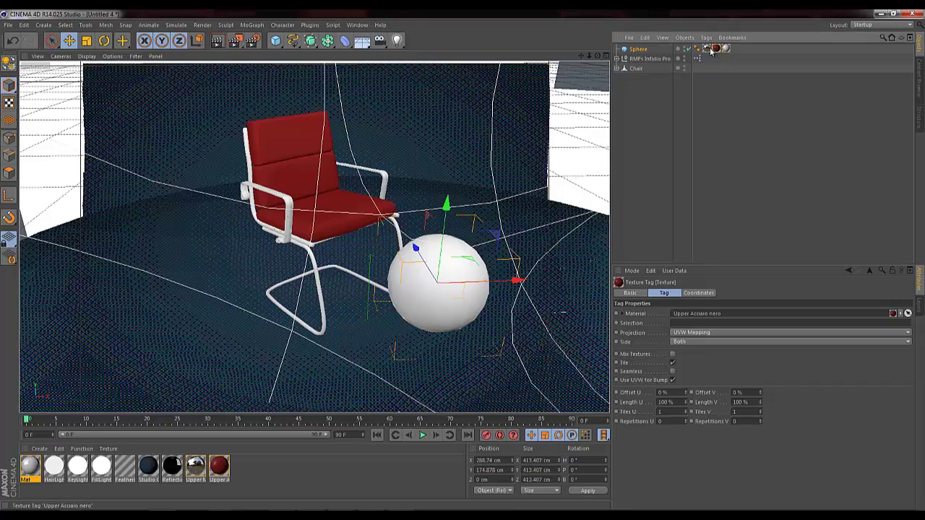
Step: Delete the Upper Acciaio nero tag from the sphere and render a viewport preview
key(Delete)
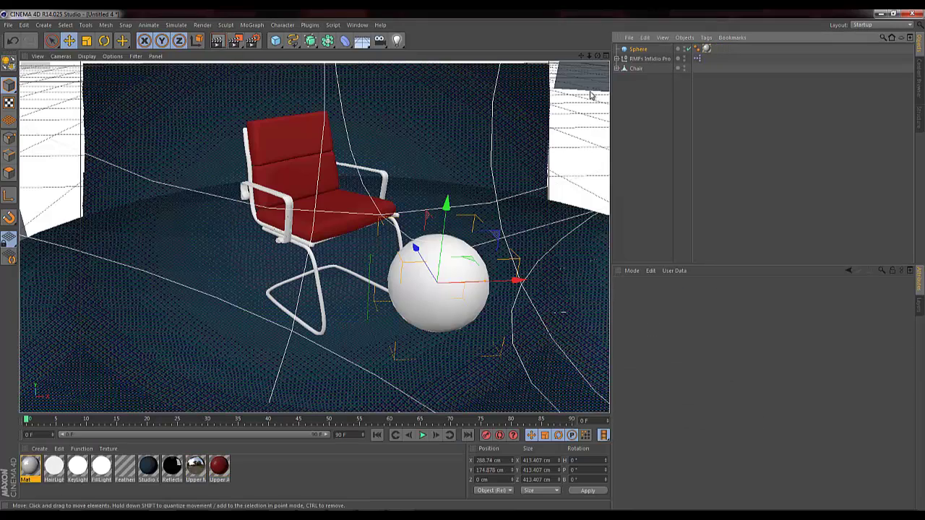
drag(580, 56, 505, 58)
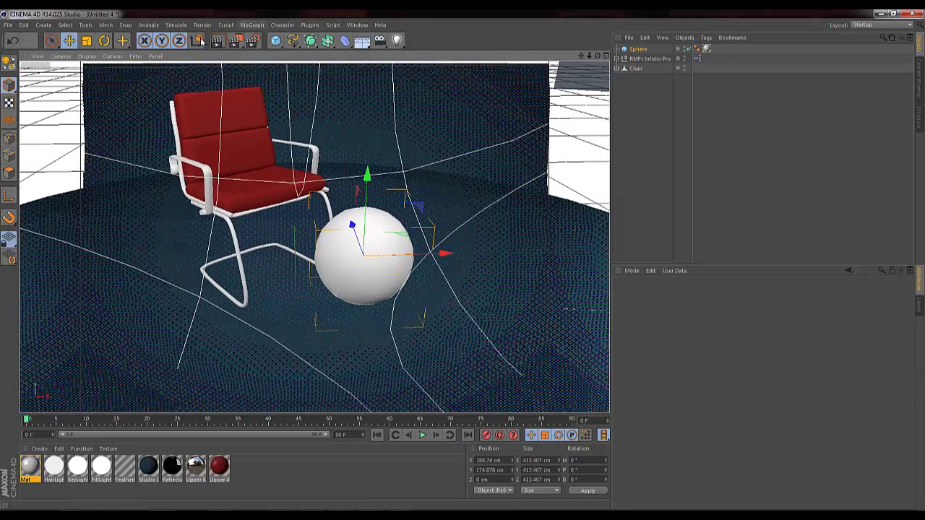
key(ctrl+r)
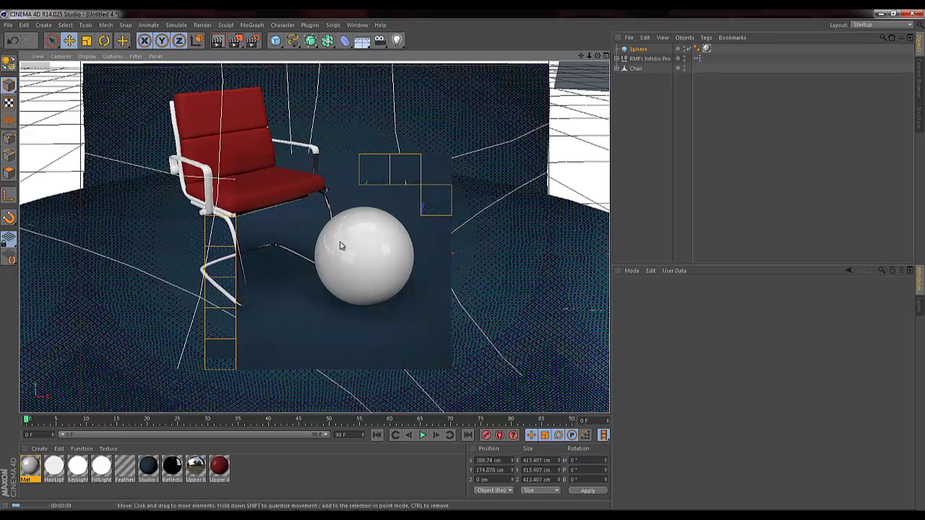
Step: Enable Reflection on RMFs Infidio Pro and show its Lighting controls
click(660, 60)
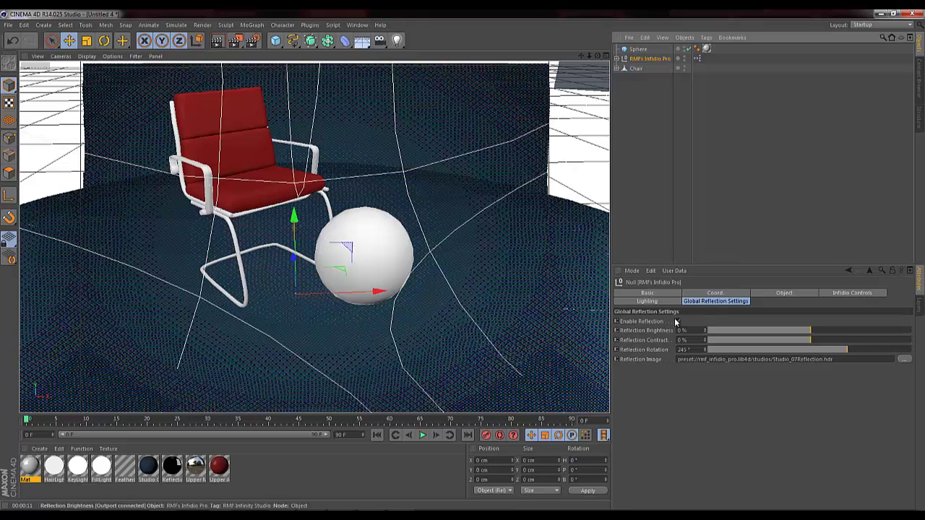
click(676, 320)
click(672, 302)
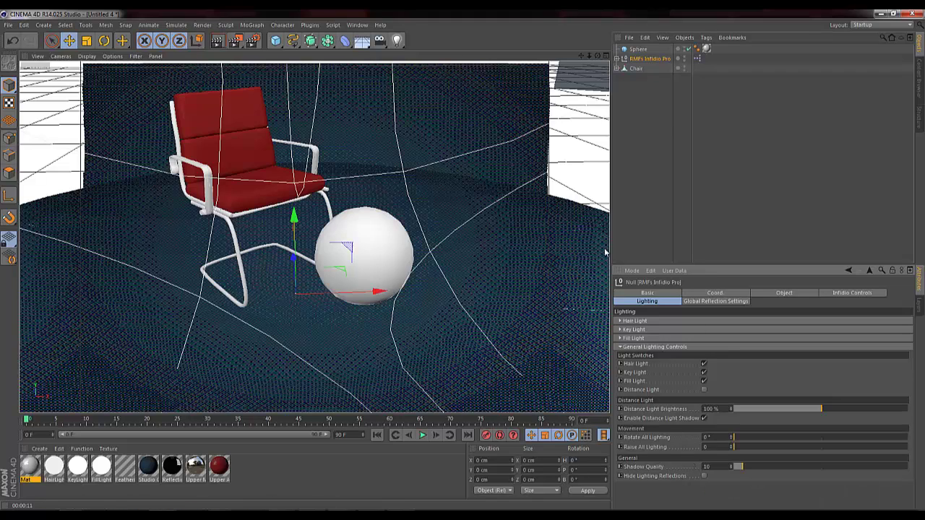
Step: Remove the sphere, orbit to face the chair, and render a region framing the chair
key(ctrl+z)
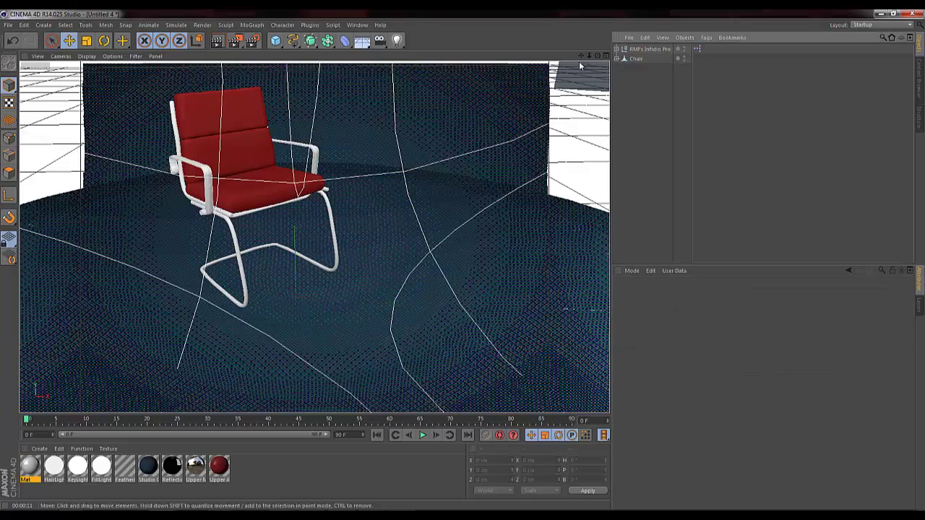
drag(594, 56, 544, 124)
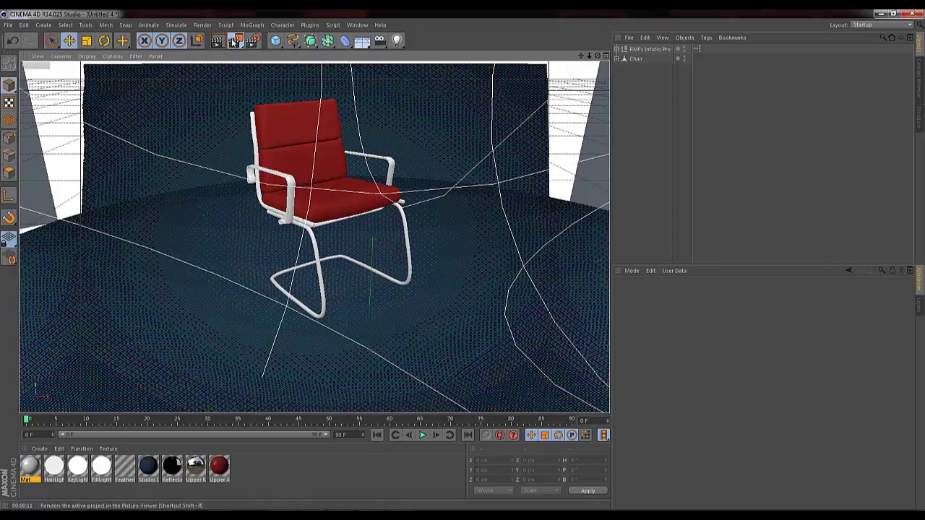
drag(235, 40, 307, 171)
mouse_move(461, 325)
mouse_down()
mouse_move(168, 149)
mouse_move(228, 81)
mouse_up()
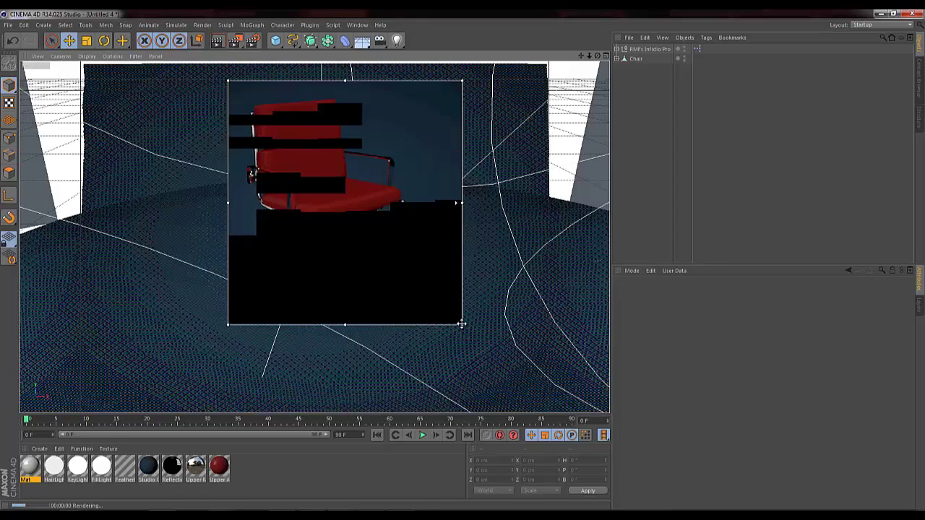
drag(461, 327, 437, 345)
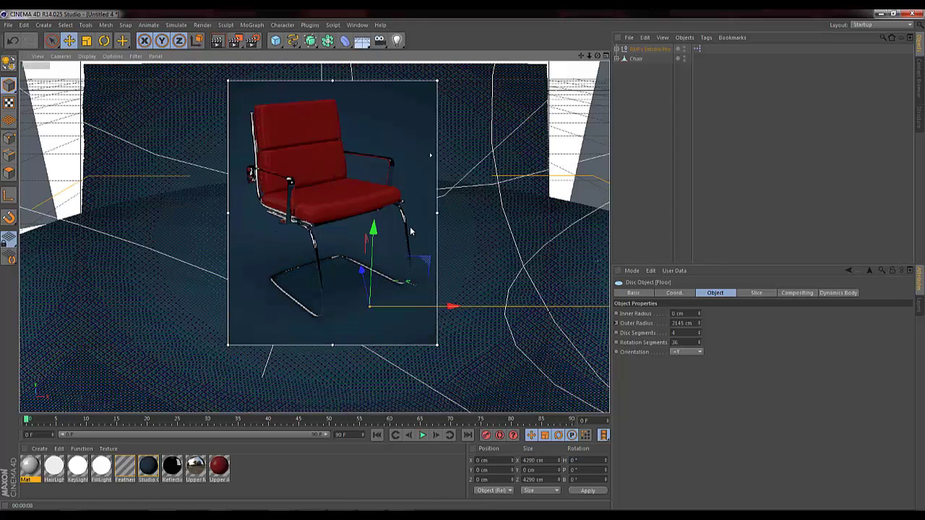
Step: Turn off the hair, key and fill lights, then re-enable key, hair and fill
click(647, 50)
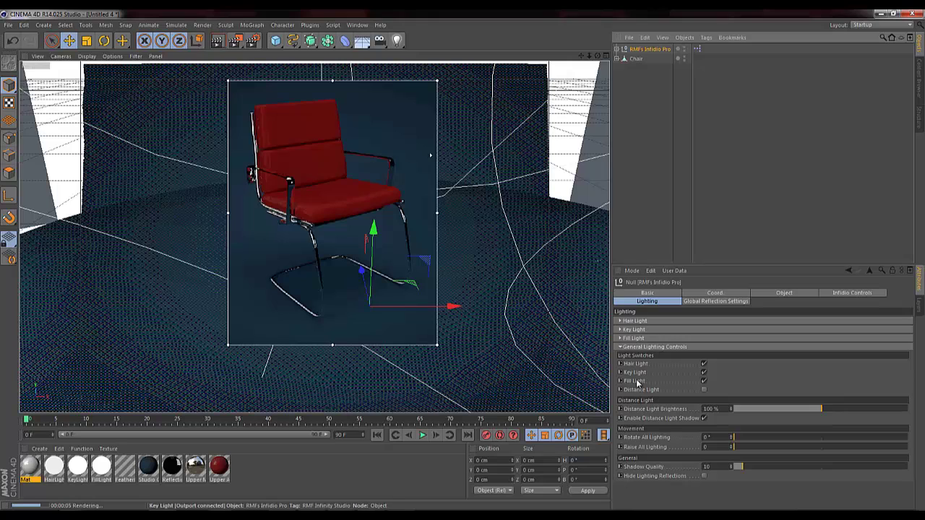
click(703, 364)
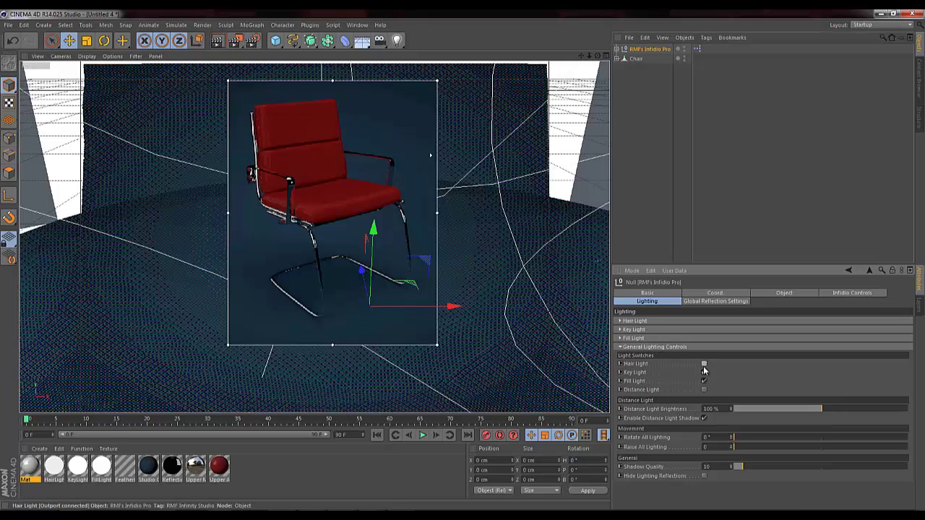
click(703, 372)
click(703, 380)
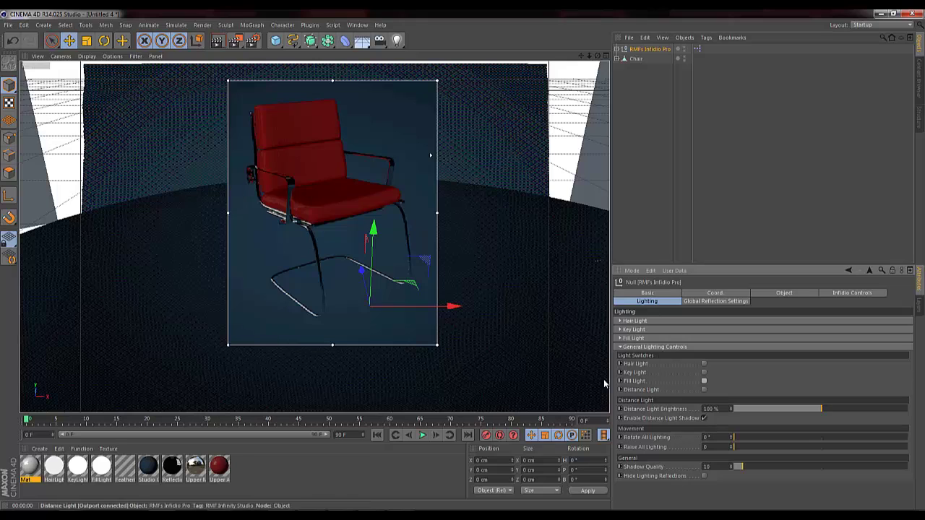
click(704, 372)
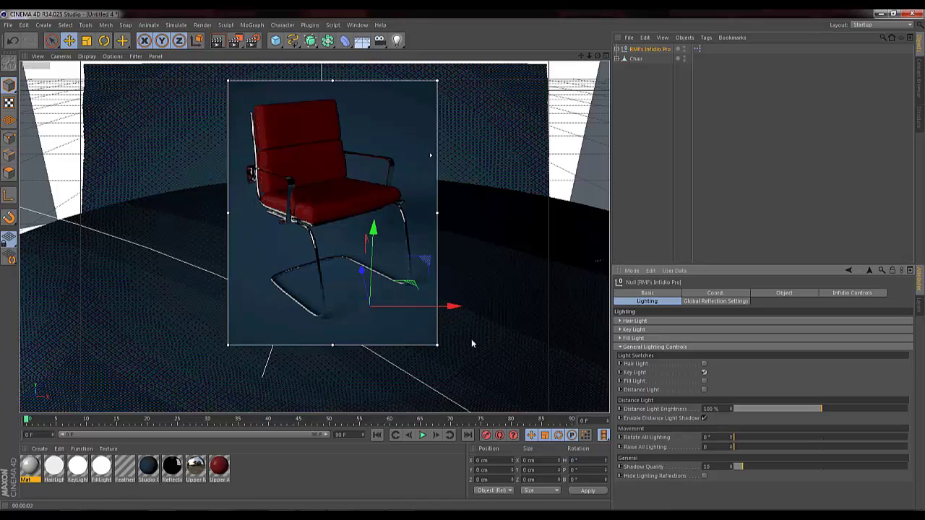
click(704, 363)
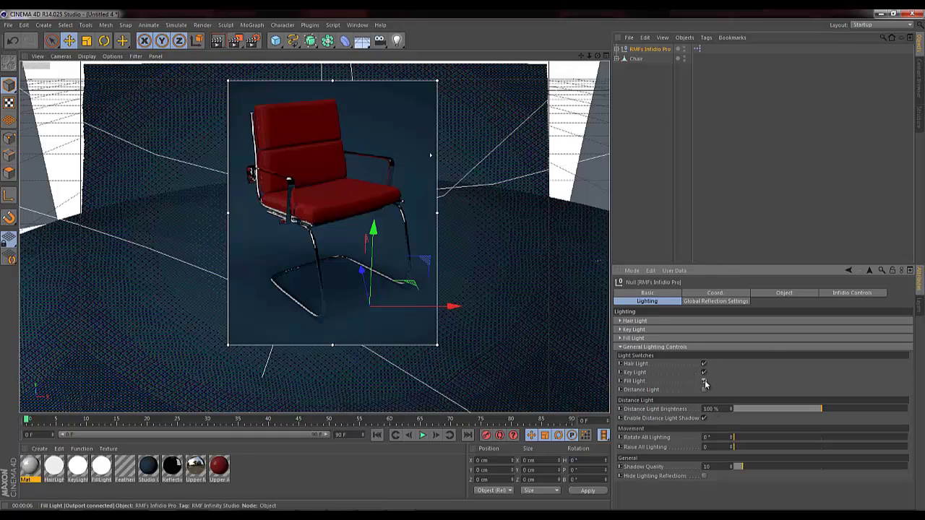
click(703, 381)
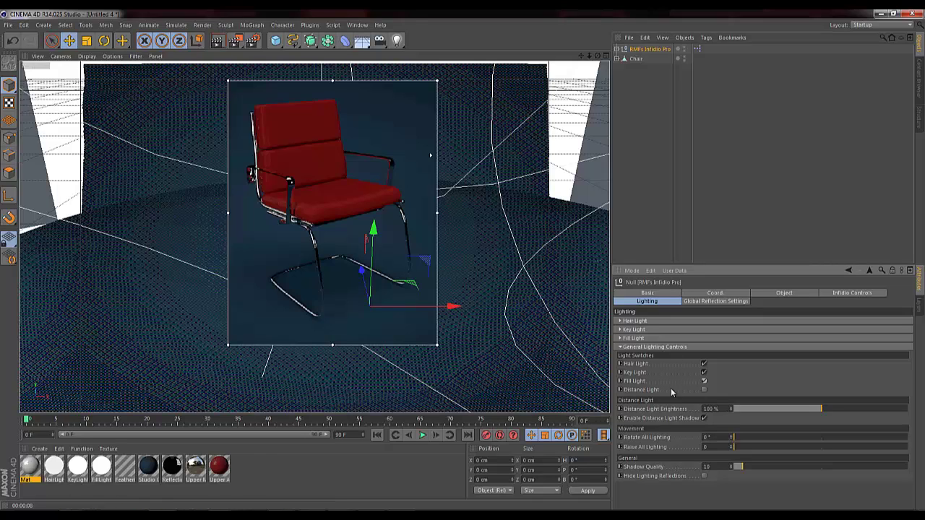
Step: Tint the key light teal, then set its colour back to near-white (RGB 247)
click(621, 329)
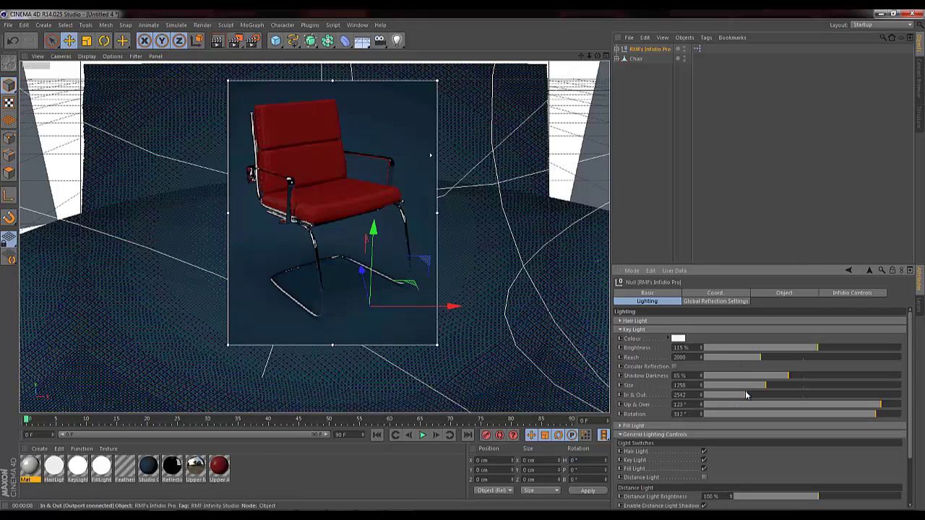
click(676, 340)
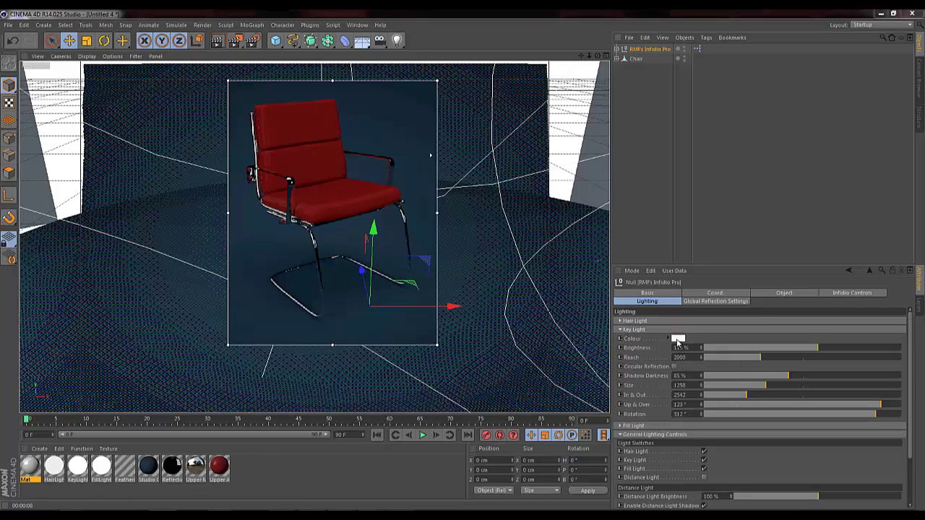
click(696, 307)
drag(659, 326, 660, 332)
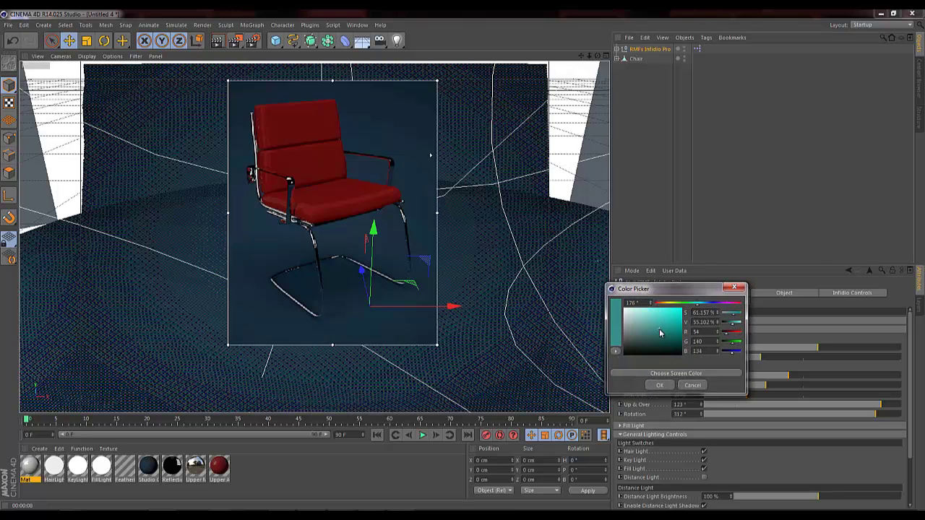
click(659, 385)
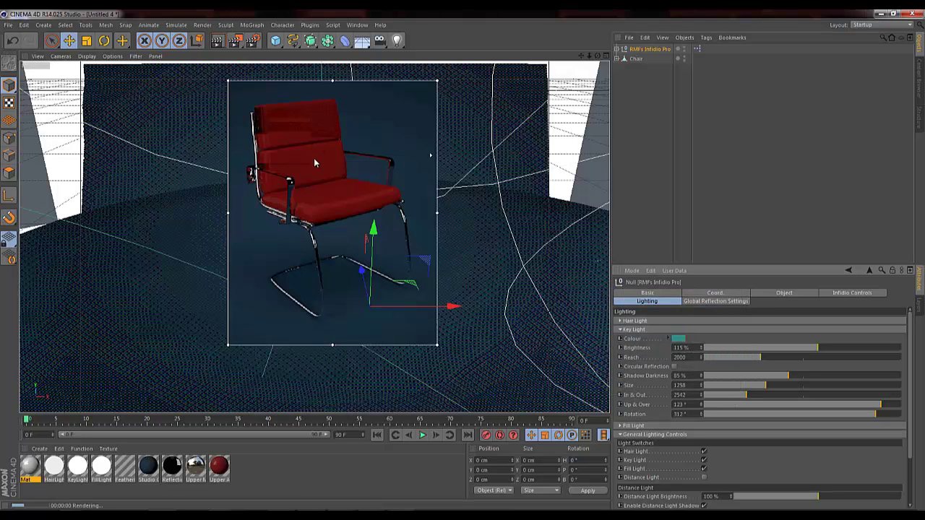
click(679, 338)
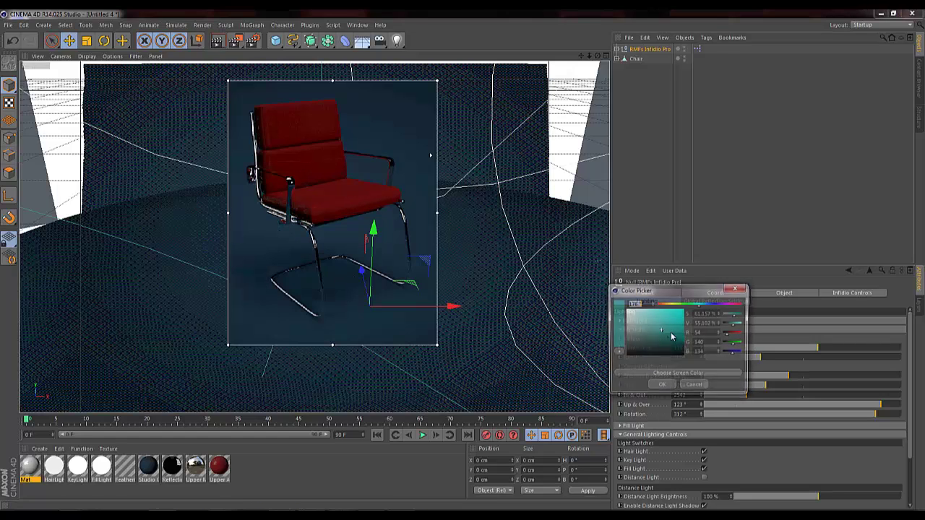
click(658, 386)
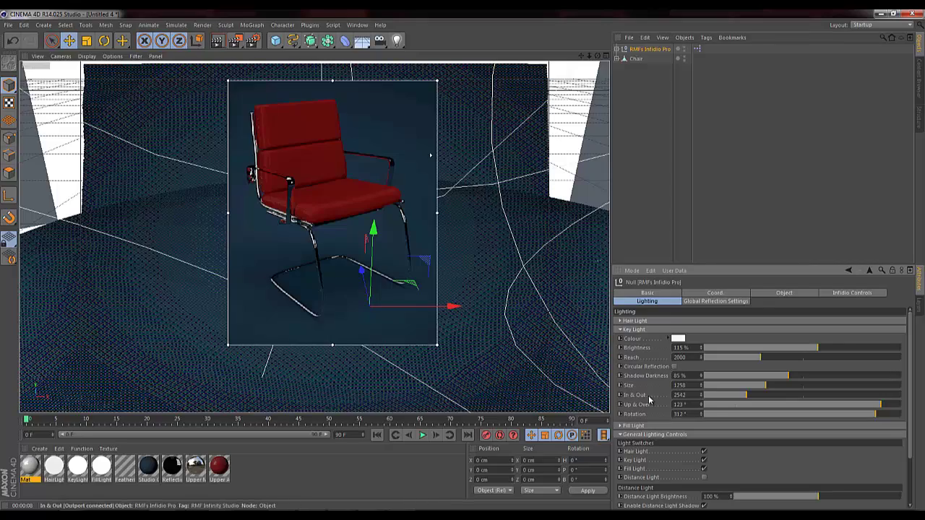
Step: Dolly out and orbit the view to see the whole light rig
scroll(463, 264, down, 10)
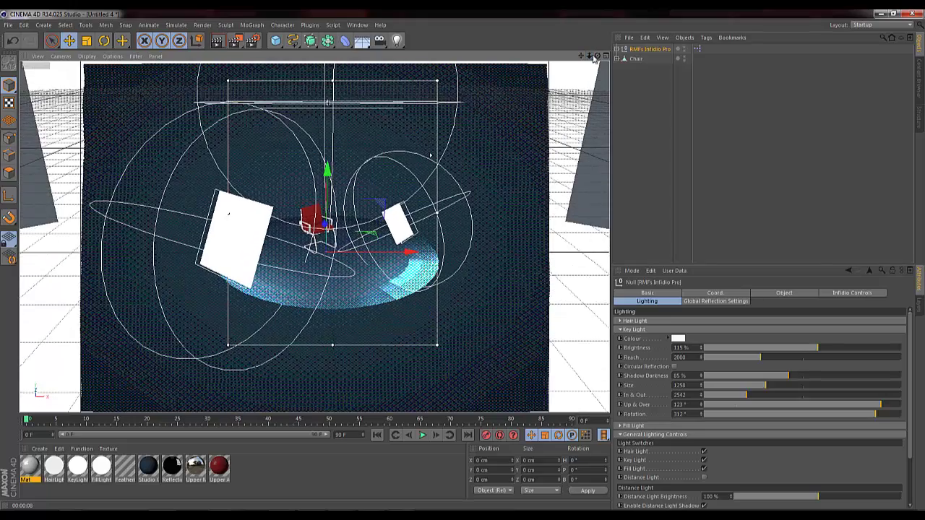
drag(597, 58, 405, 217)
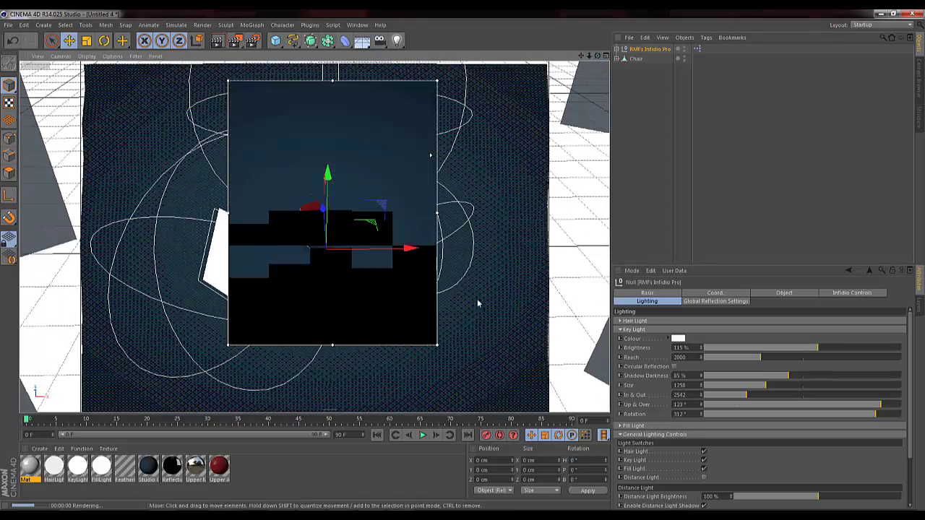
drag(235, 40, 289, 169)
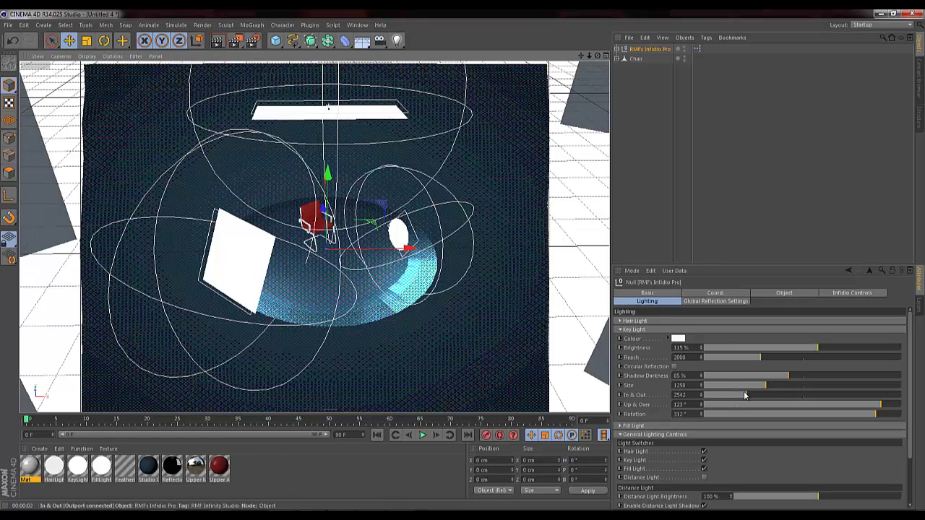
Step: Drag the key light Size larger, then Reset All key light parameters to defaults
drag(739, 386, 874, 422)
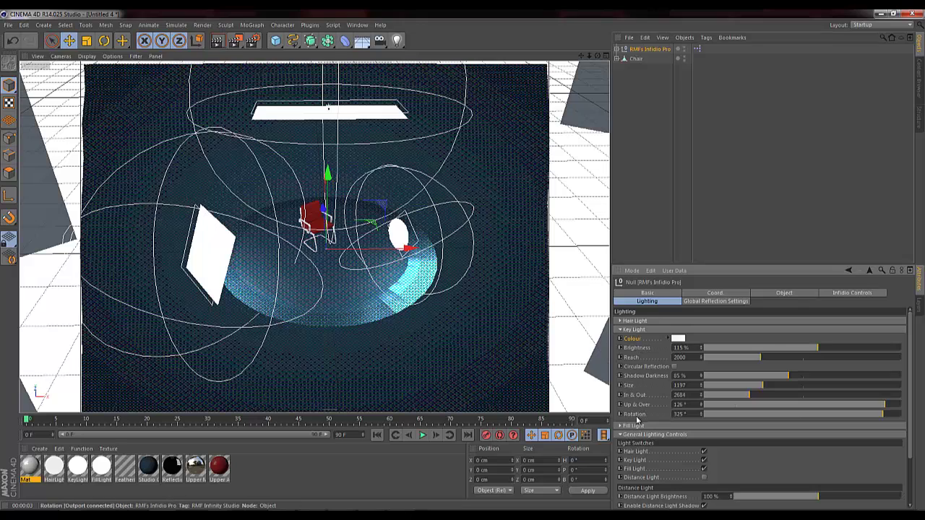
right_click(637, 415)
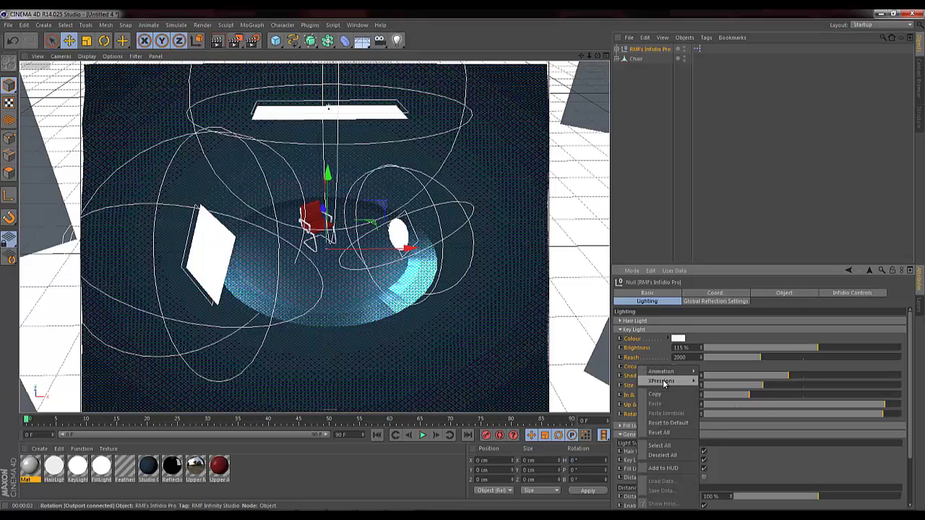
click(660, 432)
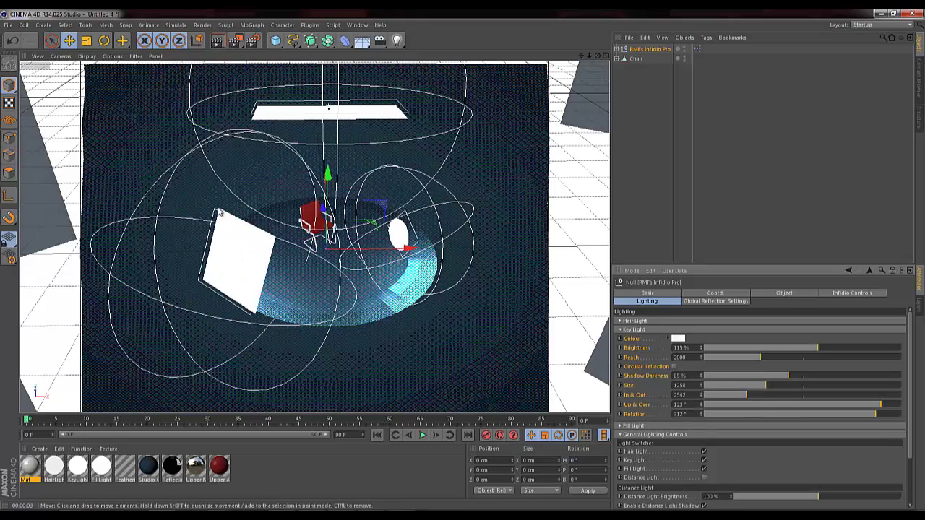
Step: Keep the fill light shadow on, move it to Up & Over 122° and Rotation 205°, and render
click(620, 330)
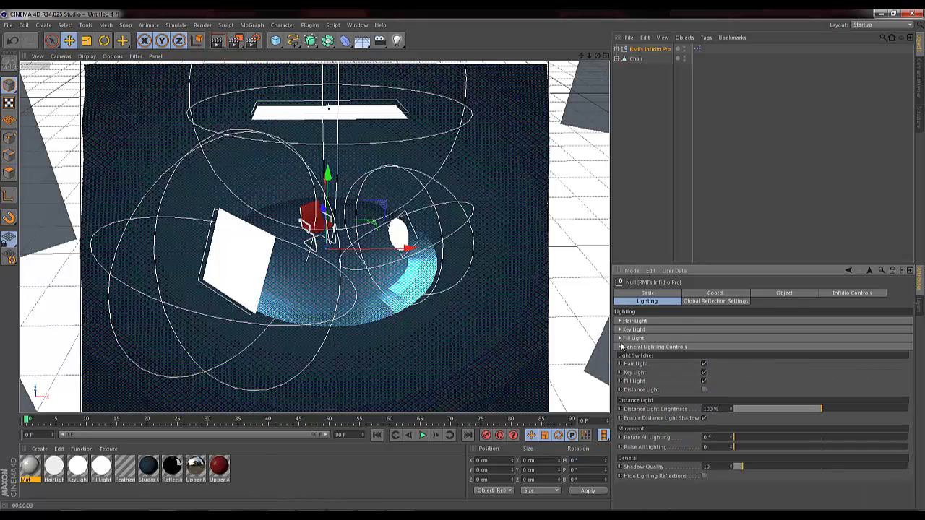
click(620, 338)
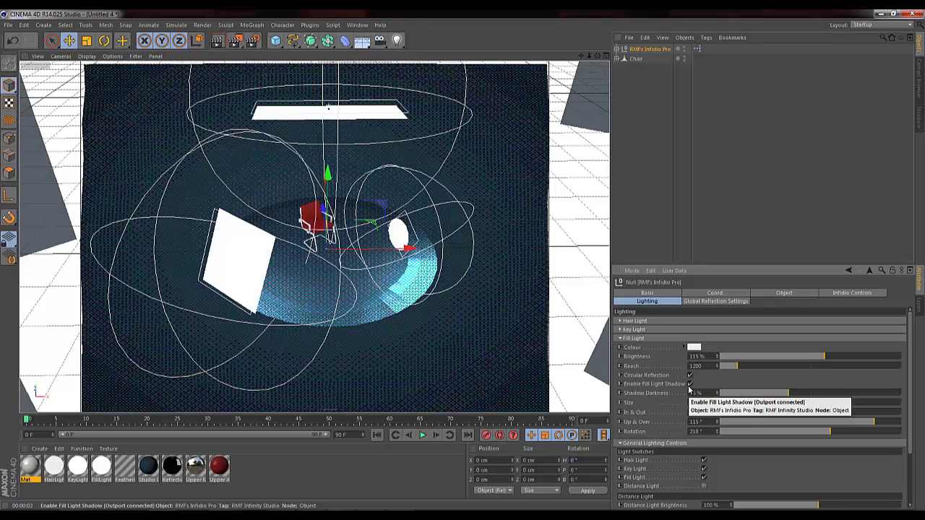
click(690, 385)
click(690, 385)
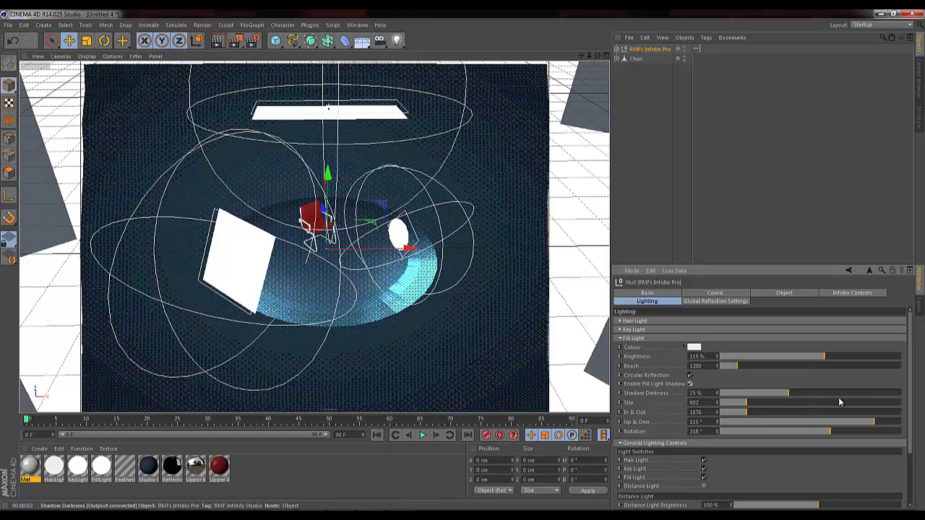
drag(856, 426, 881, 423)
mouse_move(817, 432)
mouse_down()
mouse_move(747, 432)
mouse_move(838, 433)
mouse_move(824, 433)
mouse_up()
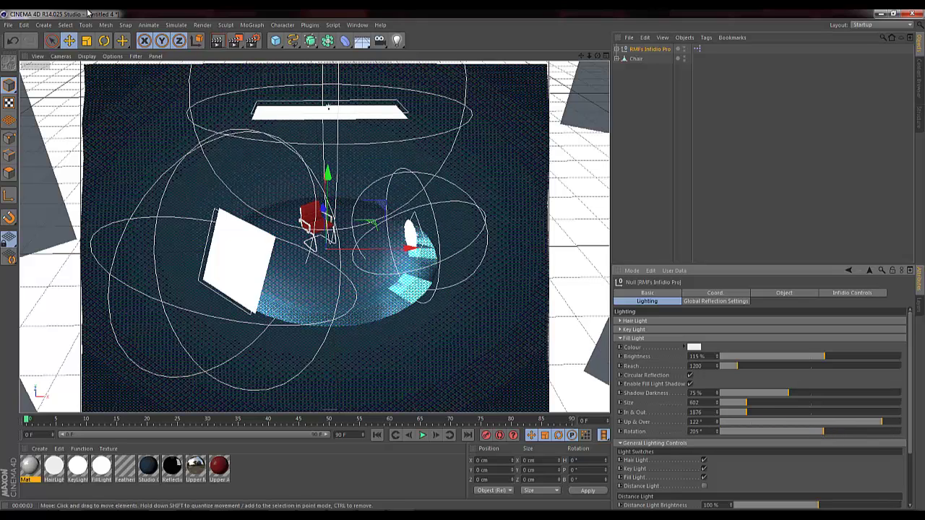
click(218, 41)
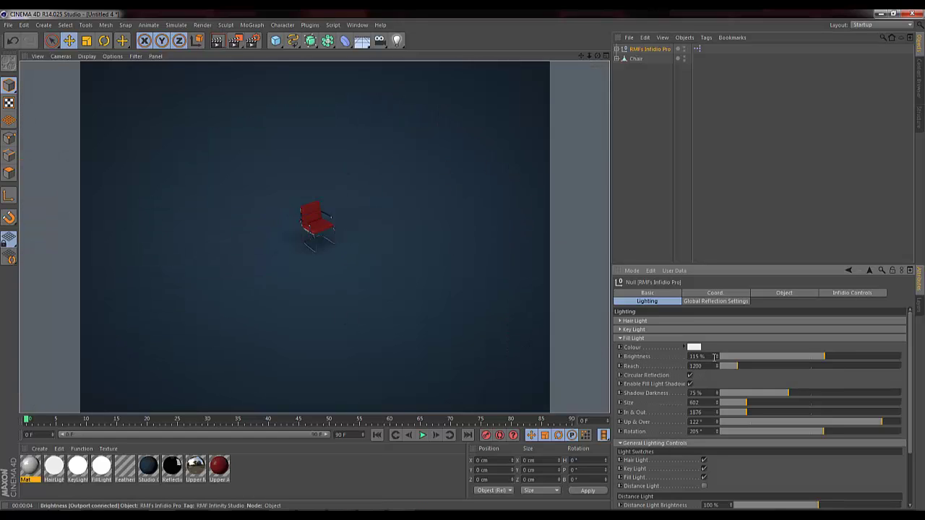
Step: Lighten the hair light shadow to 71%, leave Circular Reflection off, and render the chair
click(630, 338)
click(623, 320)
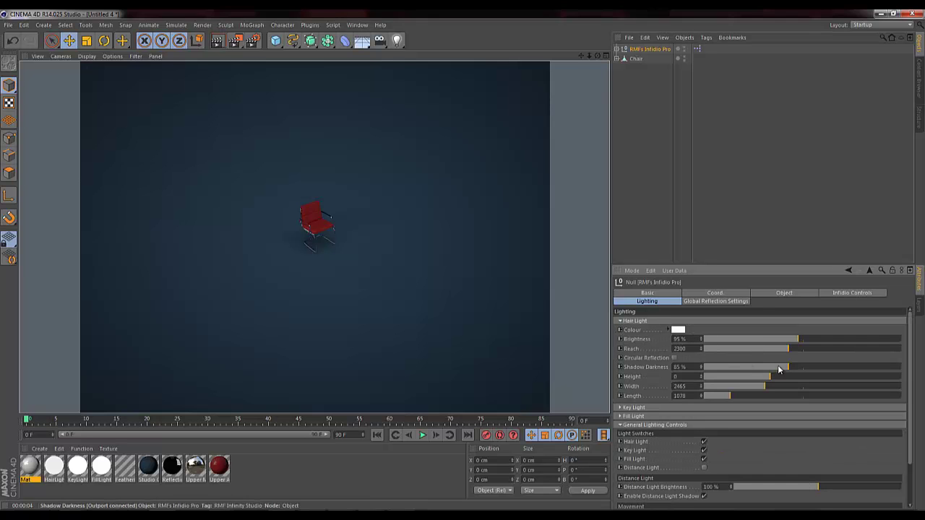
drag(778, 370, 743, 397)
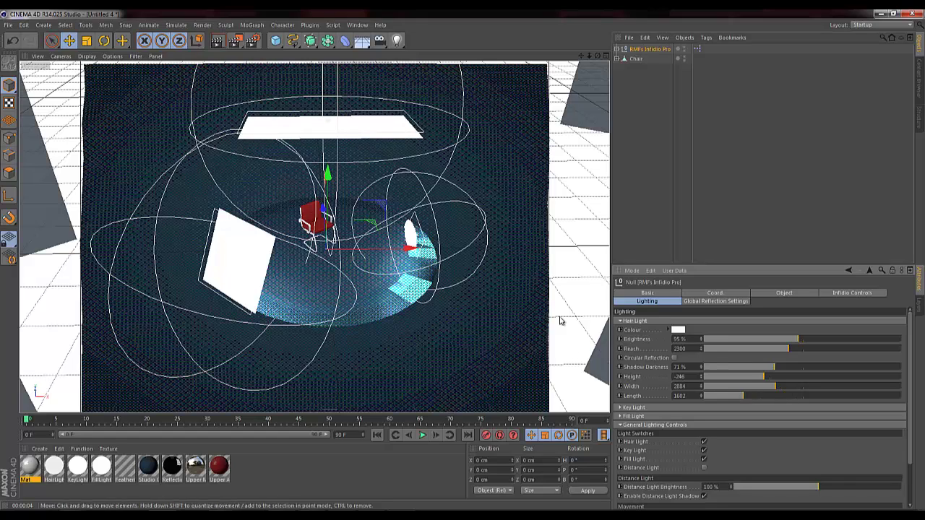
click(674, 357)
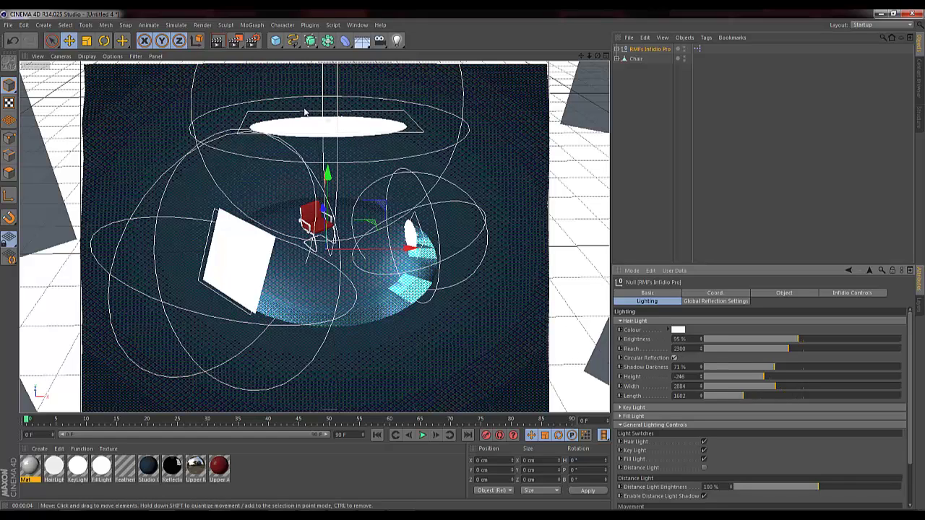
click(674, 357)
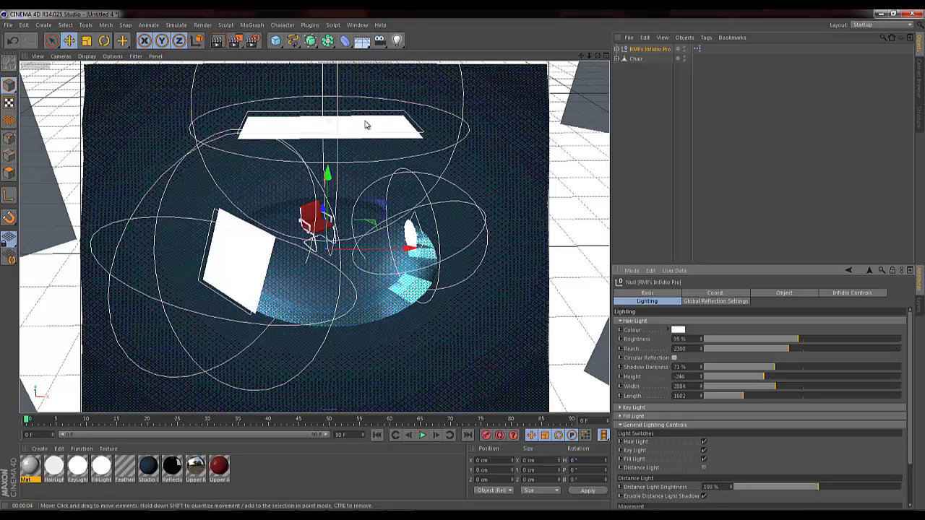
click(225, 43)
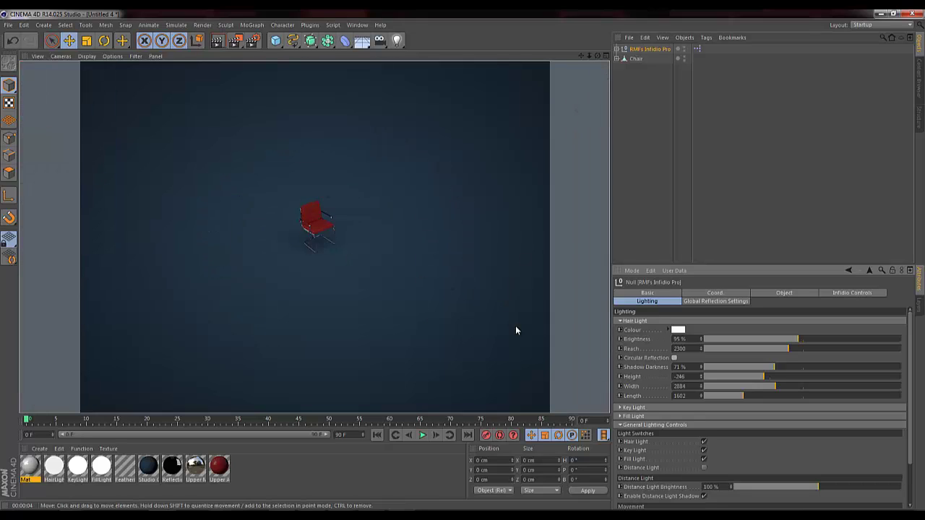
Step: Copy the chair as Chair.1 and move the copy far back toward the studio's back right
click(620, 320)
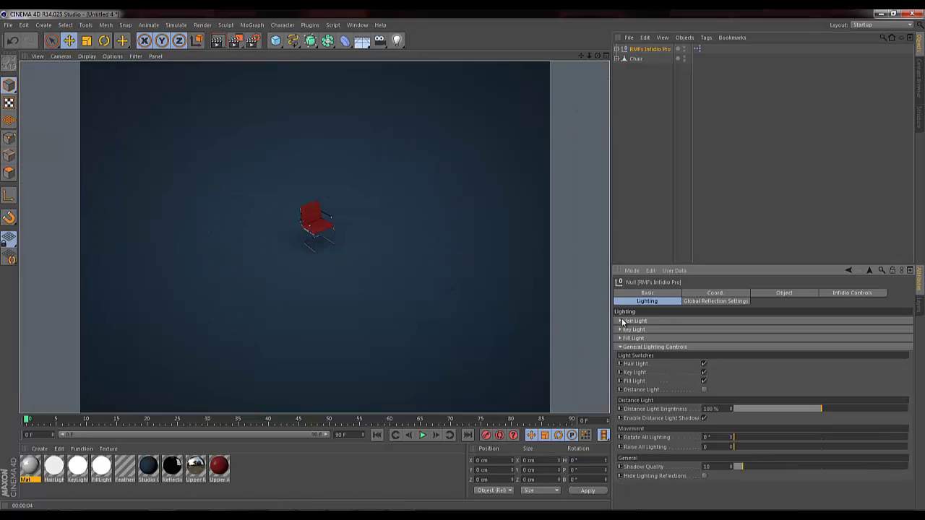
scroll(470, 261, up, 6)
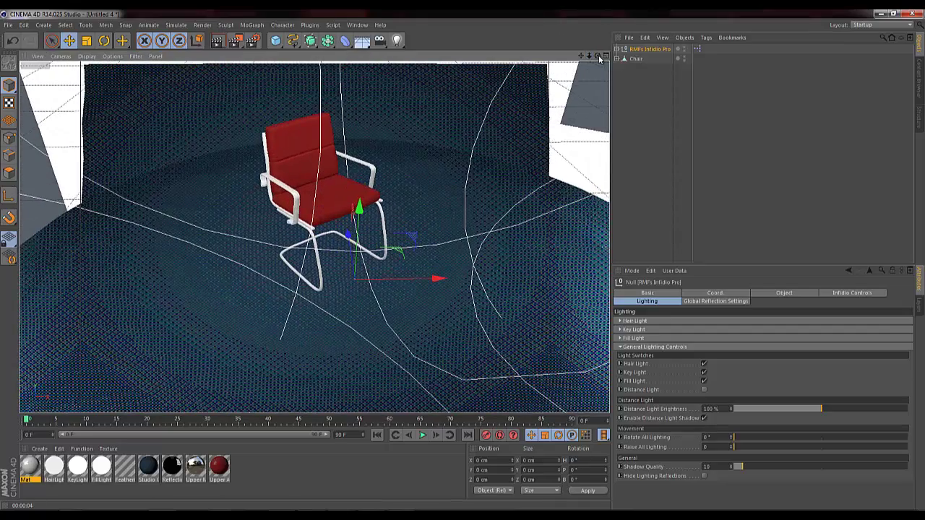
drag(599, 59, 604, 57)
alt+drag(463, 264, 454, 262)
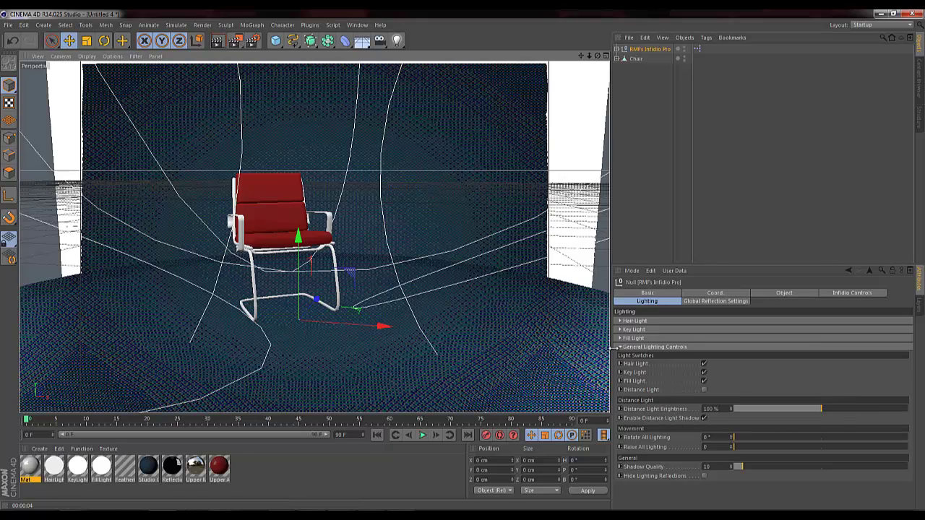
ctrl+drag(636, 61, 639, 70)
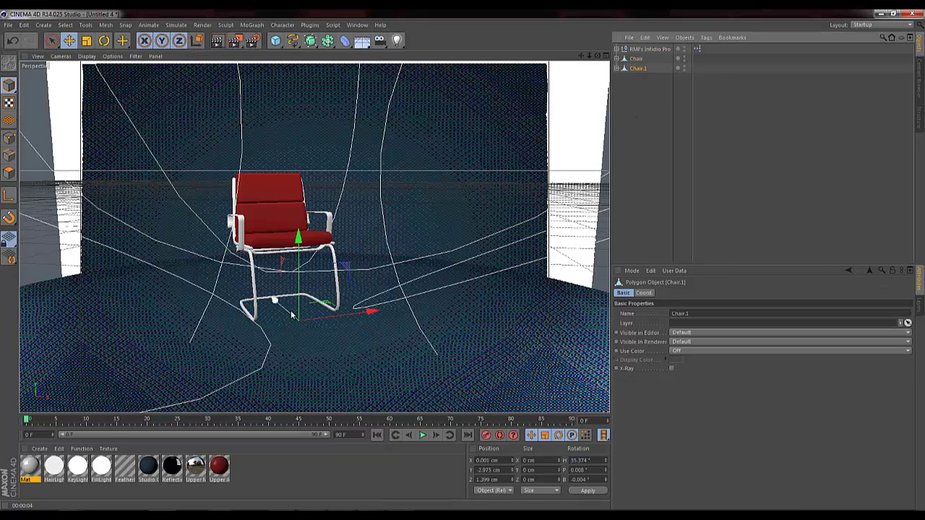
drag(291, 315, 494, 201)
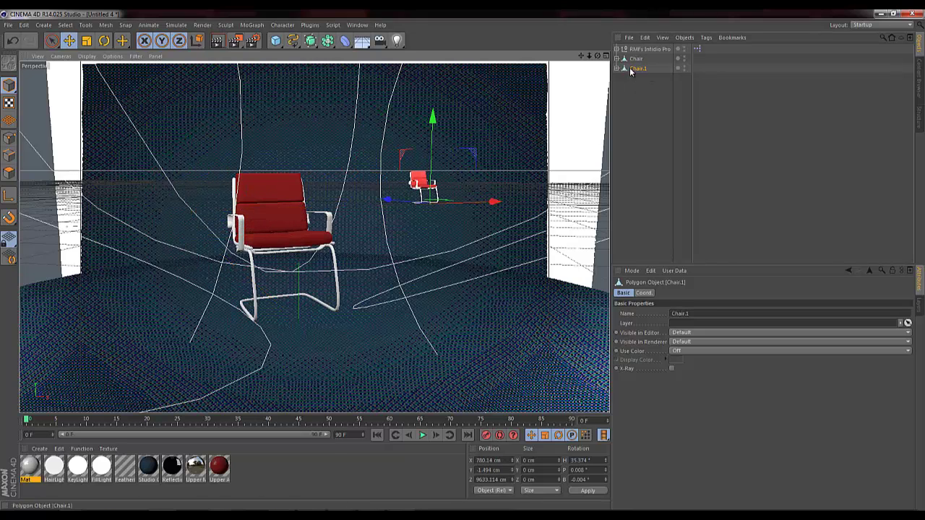
click(647, 49)
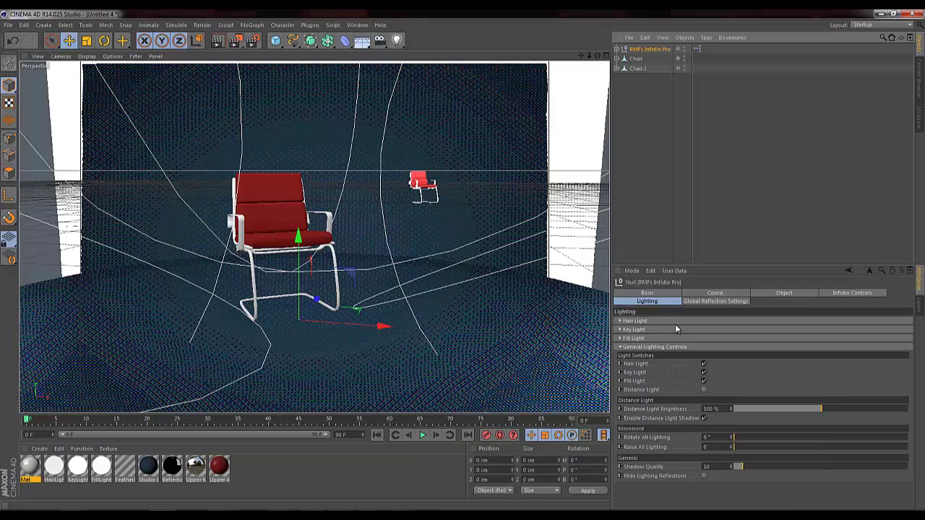
Step: Set the Infidio Pro floor scale to 20210 cm and render both chairs
click(860, 294)
drag(709, 333, 742, 332)
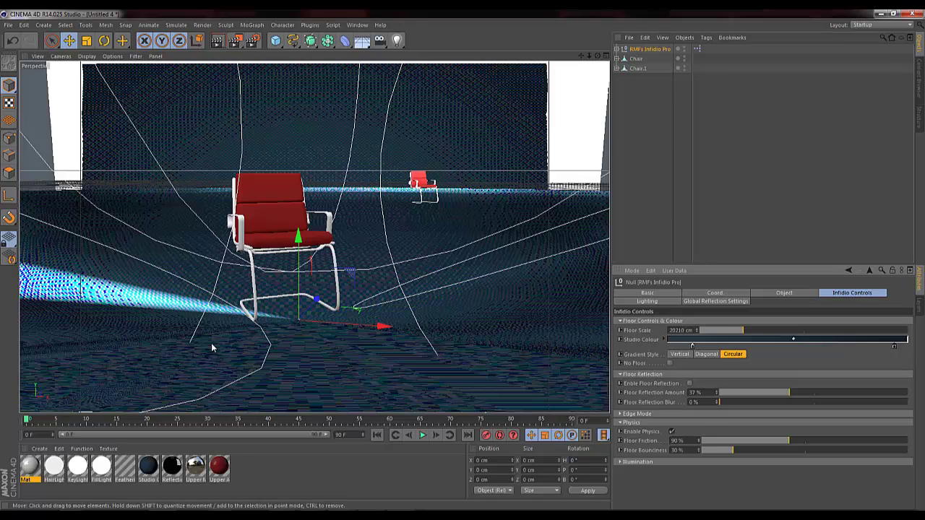
click(224, 41)
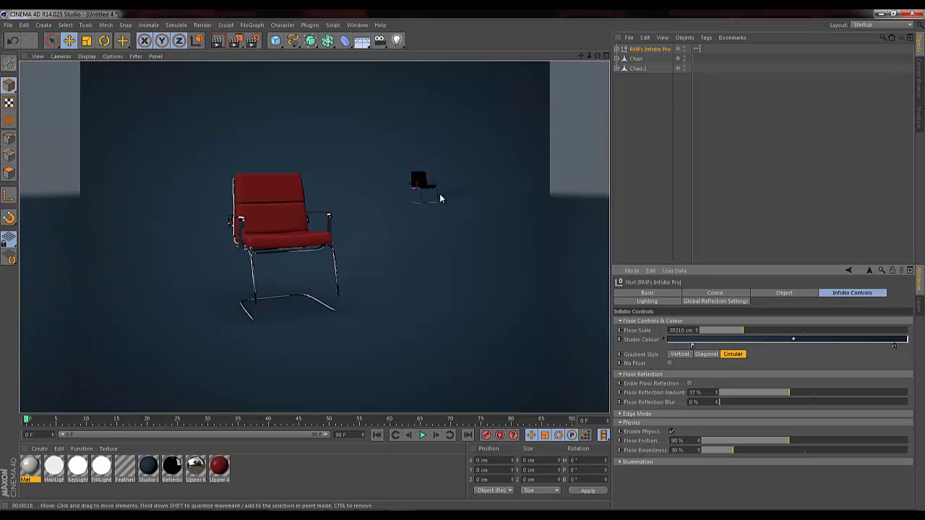
click(659, 303)
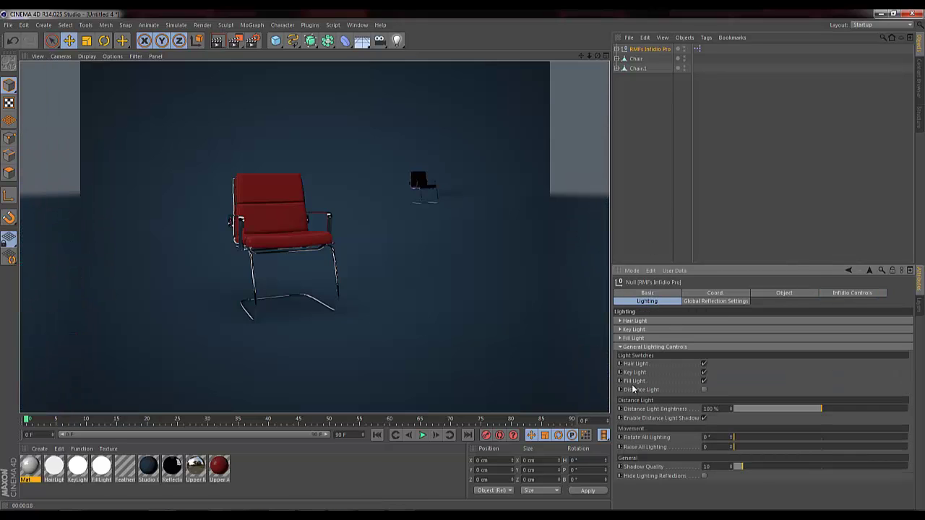
Step: Turn on the distance light and draw a small interactive render region over the chairs
click(704, 390)
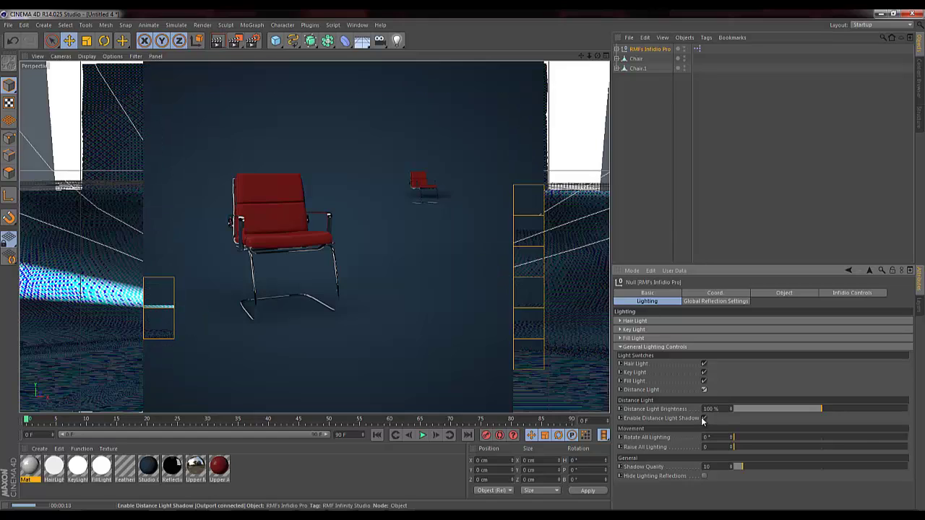
click(702, 419)
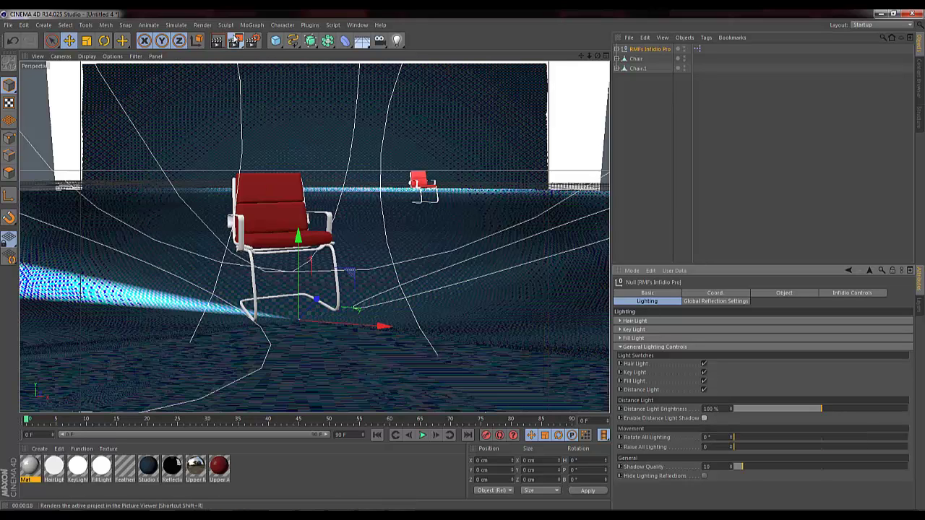
drag(235, 41, 291, 146)
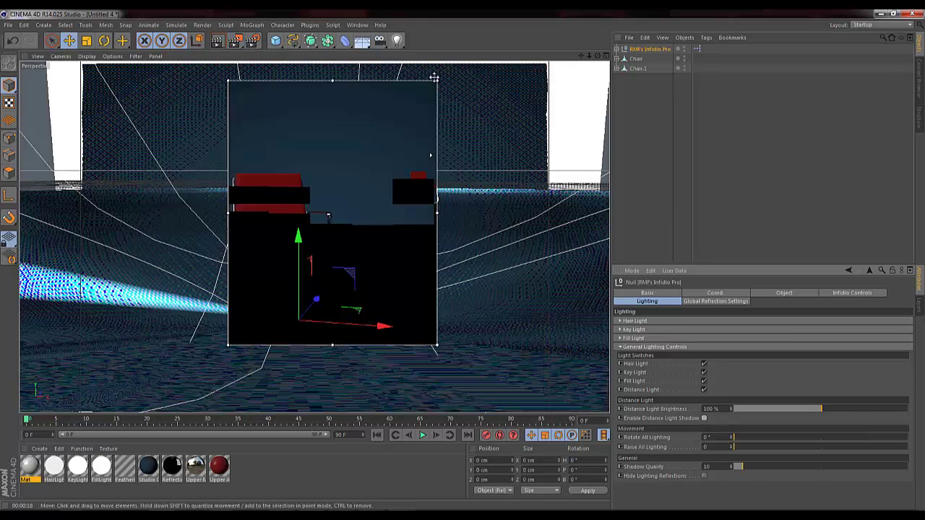
drag(434, 80, 452, 162)
drag(452, 346, 460, 234)
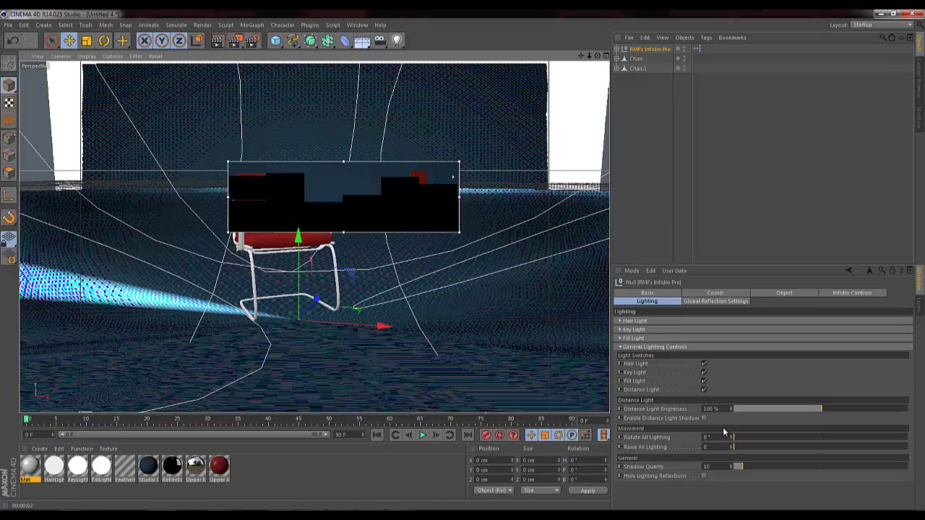
Step: Enable distance light shadows and settle its brightness at 100% after trying 147% and 48%
click(705, 418)
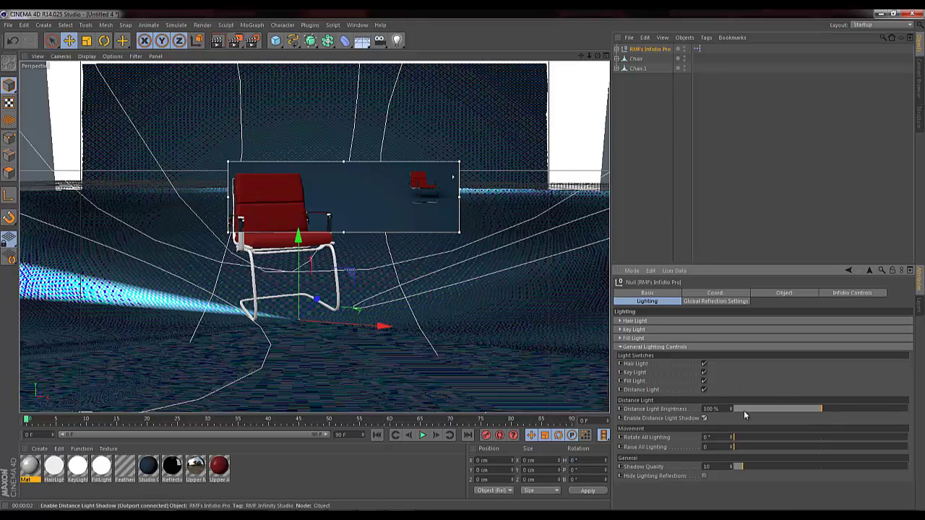
drag(844, 409, 862, 409)
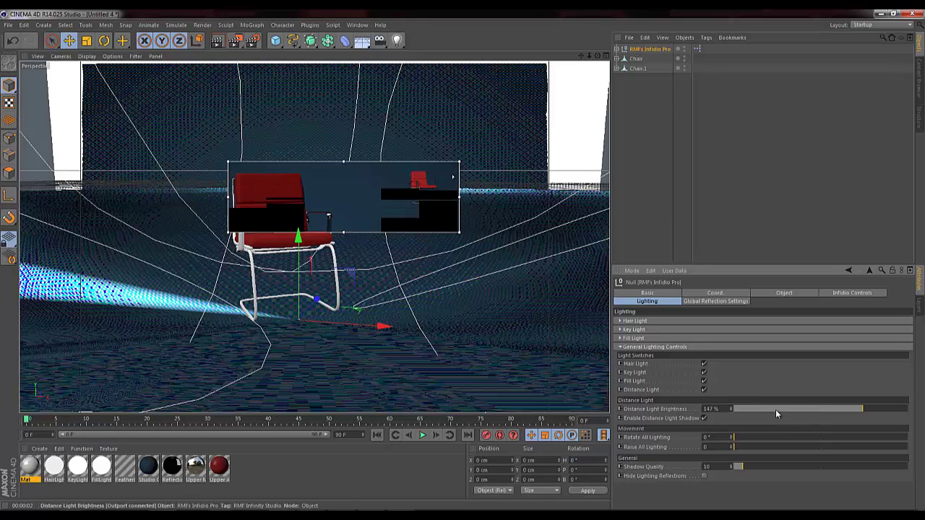
drag(808, 409, 775, 409)
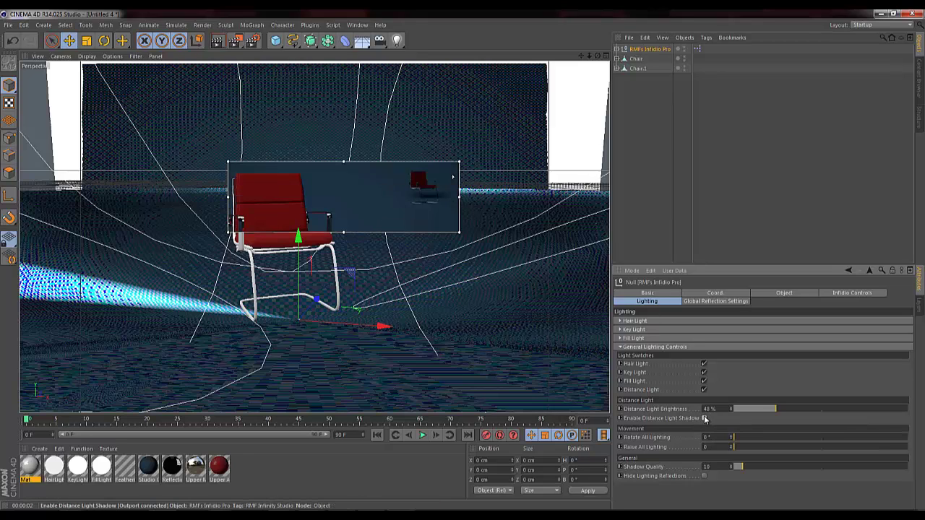
click(821, 409)
click(704, 418)
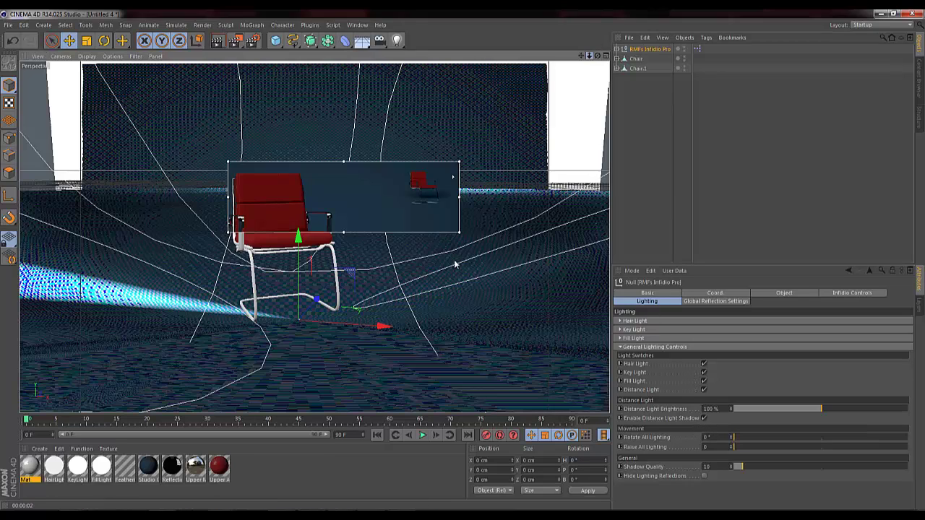
Step: Orbit out to the full light rig, test Rotate All Lighting, and turn off the interactive render region
drag(591, 55, 680, 234)
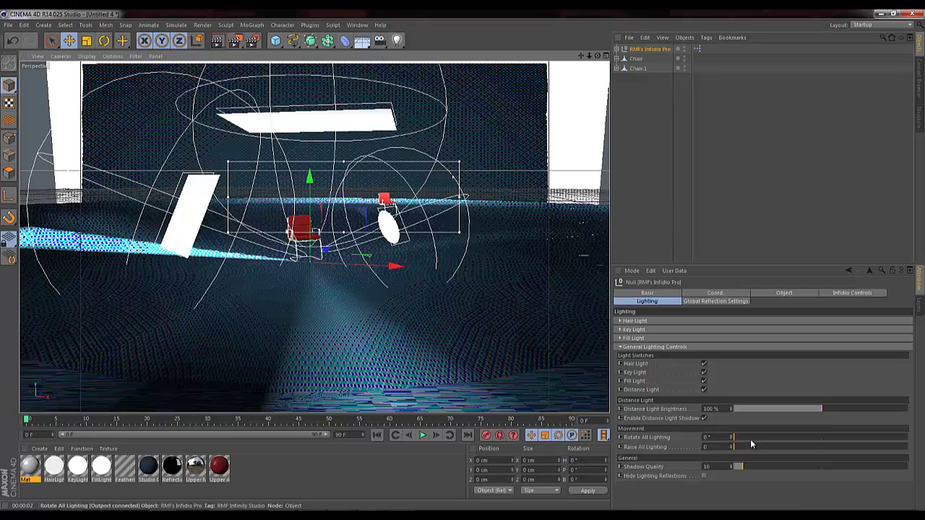
mouse_move(741, 437)
mouse_down()
mouse_move(784, 435)
mouse_move(718, 438)
mouse_move(875, 442)
mouse_move(731, 448)
mouse_up()
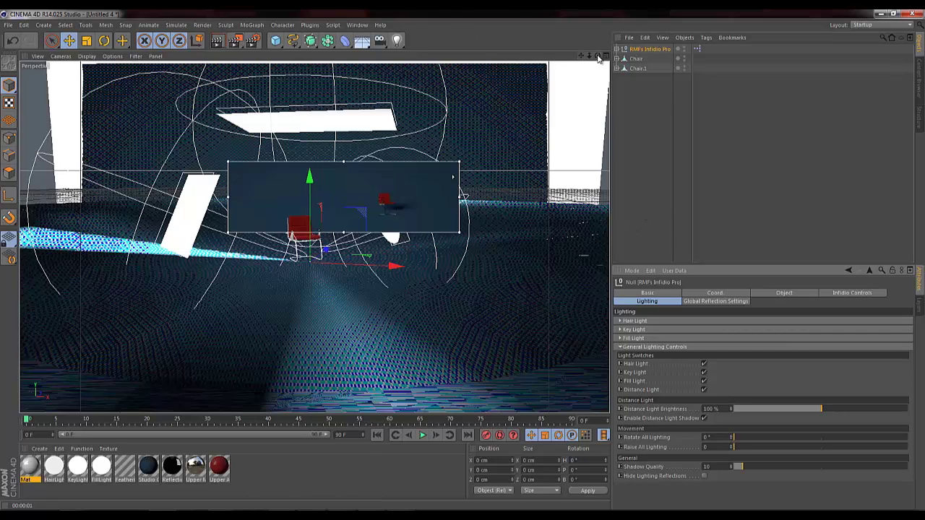
mouse_move(596, 56)
mouse_down()
mouse_move(449, 267)
mouse_move(467, 258)
mouse_move(594, 67)
mouse_up()
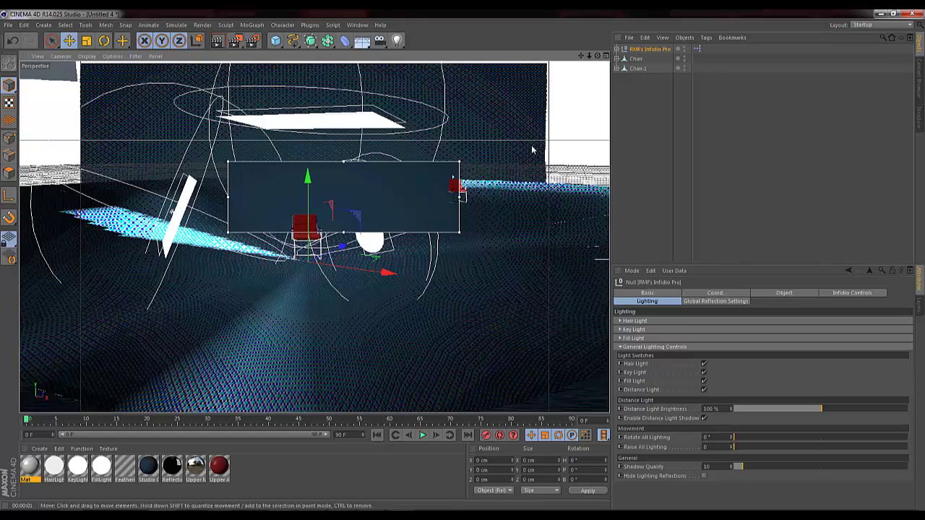
drag(237, 40, 296, 171)
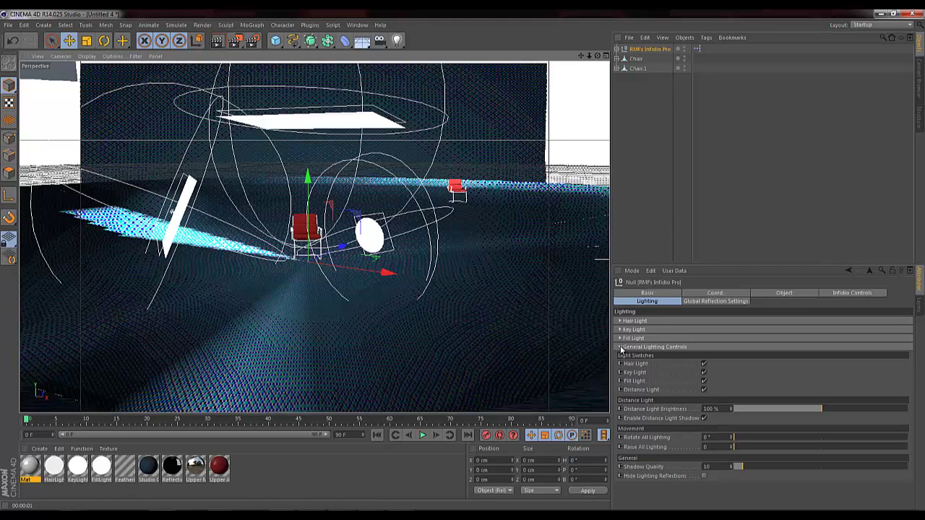
click(617, 49)
click(622, 59)
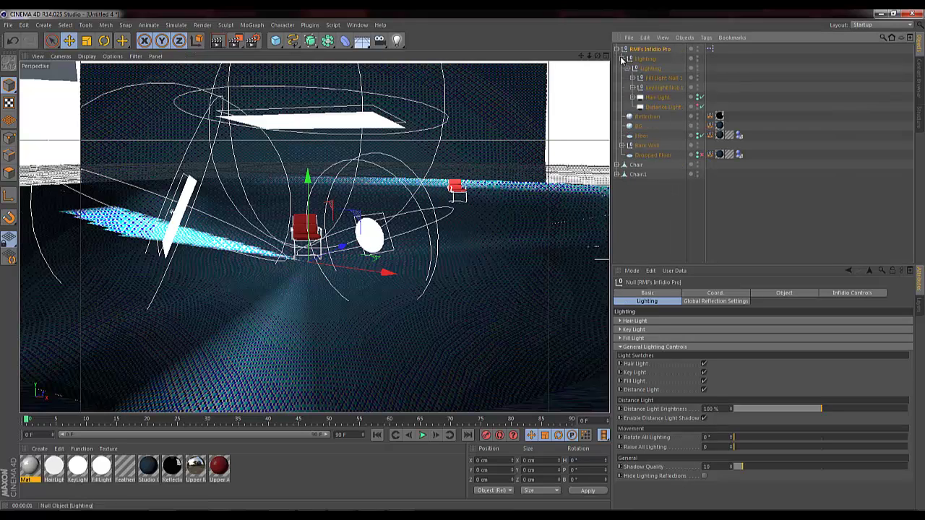
click(618, 49)
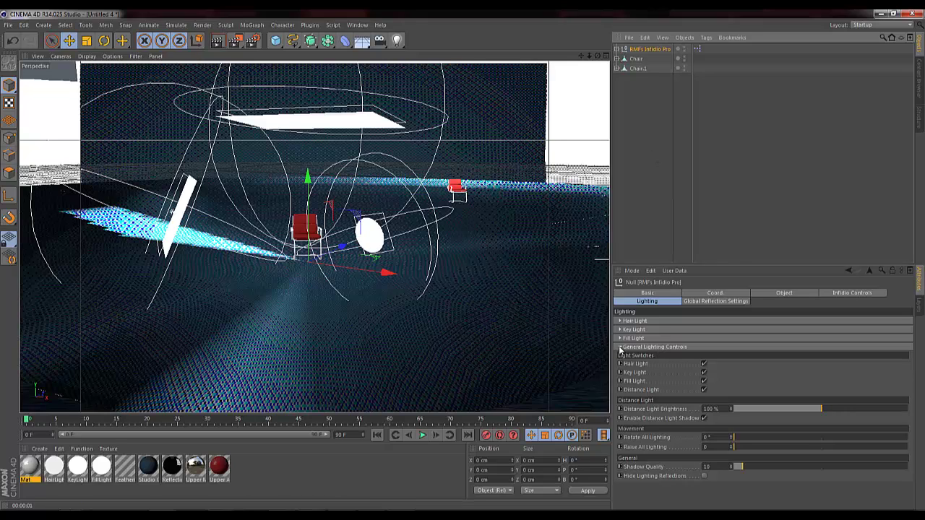
click(396, 41)
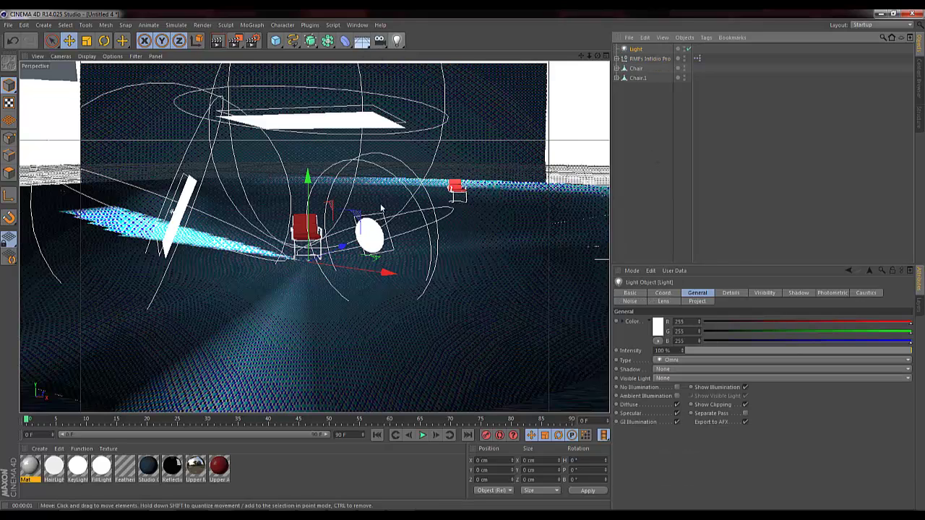
drag(311, 209, 449, 141)
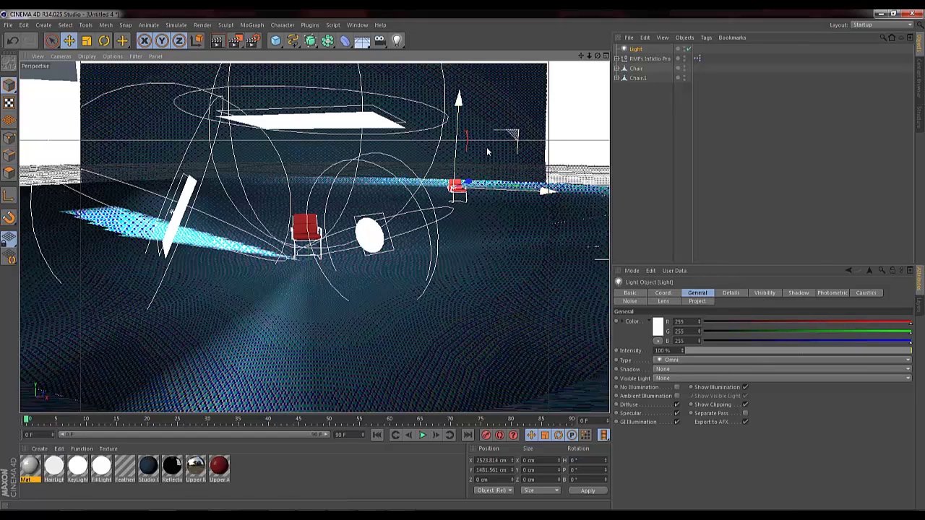
drag(486, 147, 427, 176)
click(639, 51)
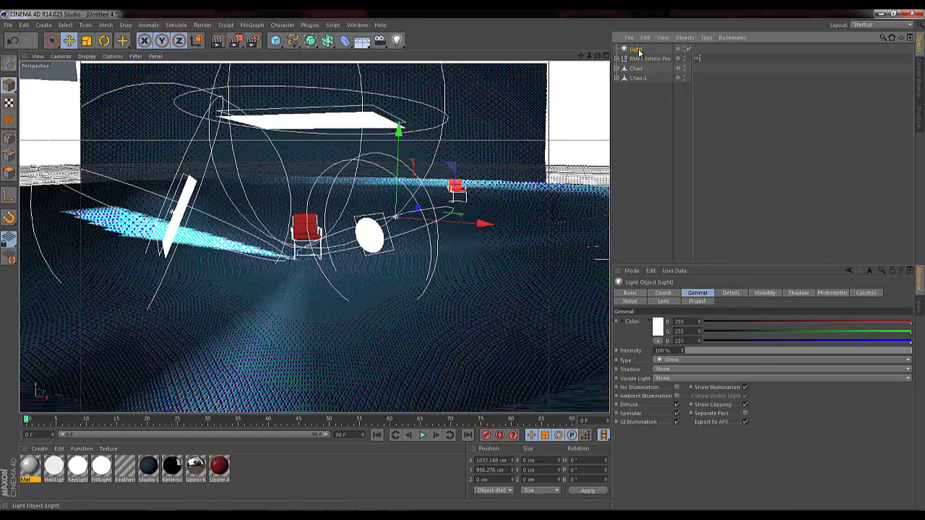
key(Delete)
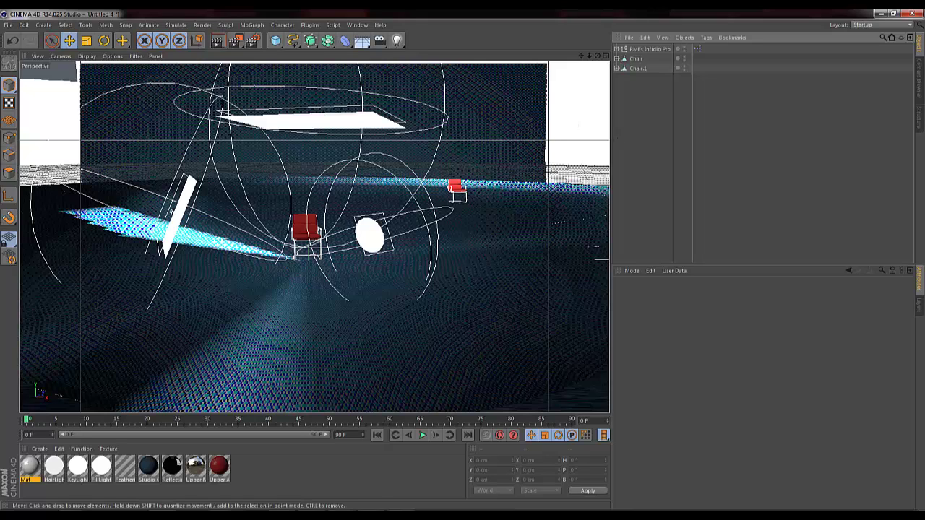
click(361, 468)
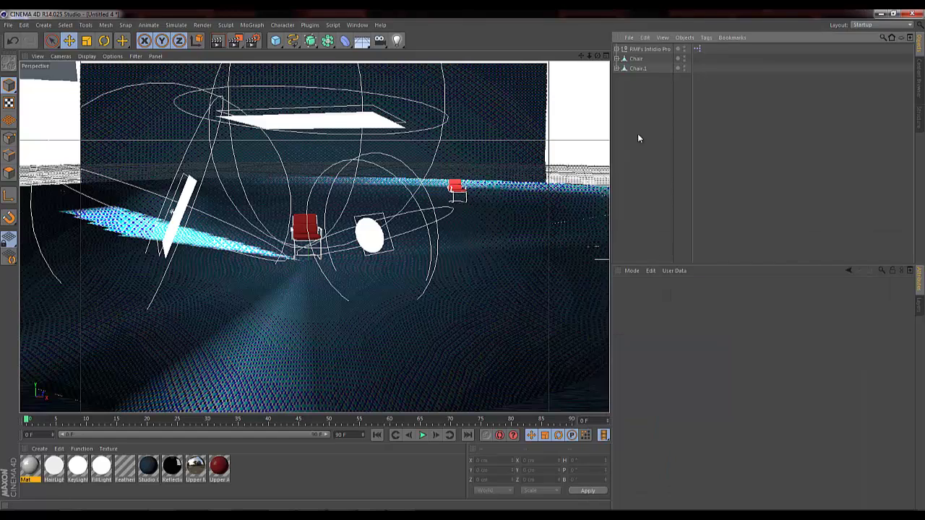
Step: Enable Edge Mode in the Infidio Pro floor settings and orbit to inspect the folded floor
click(639, 48)
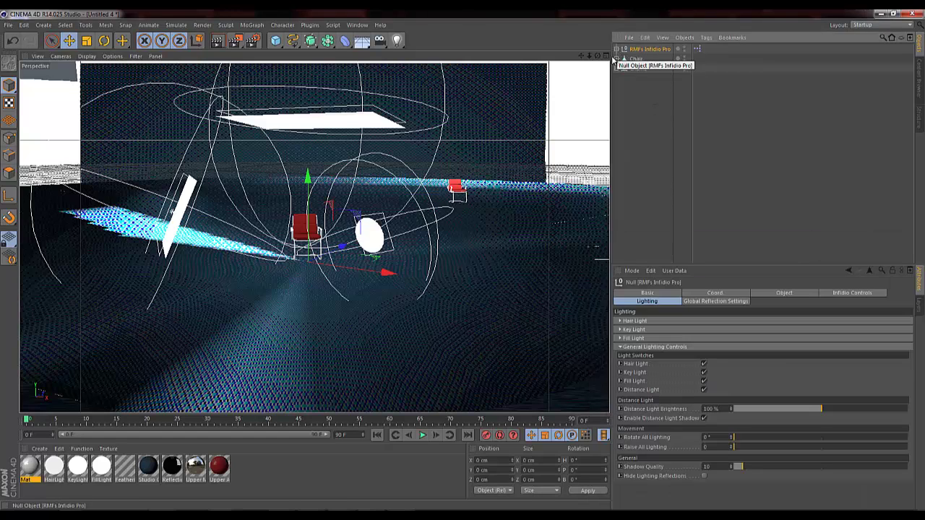
click(620, 347)
click(851, 293)
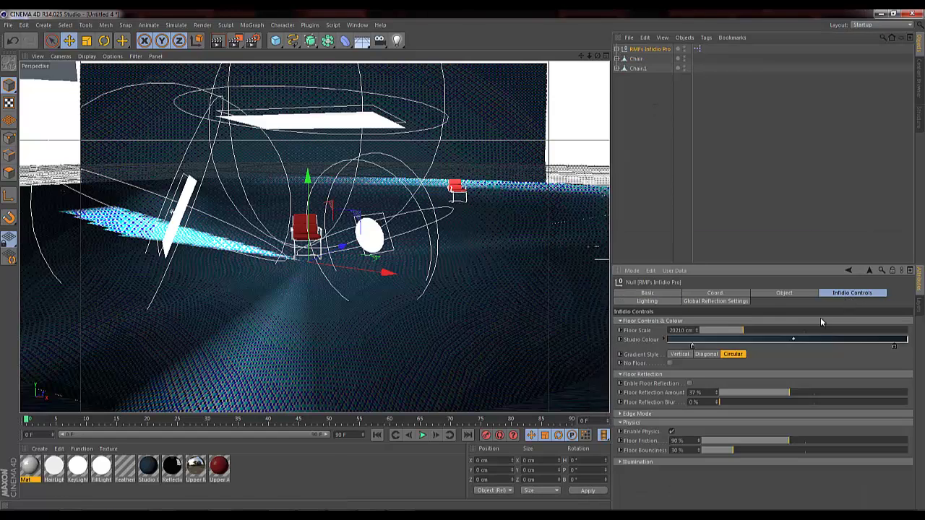
click(620, 414)
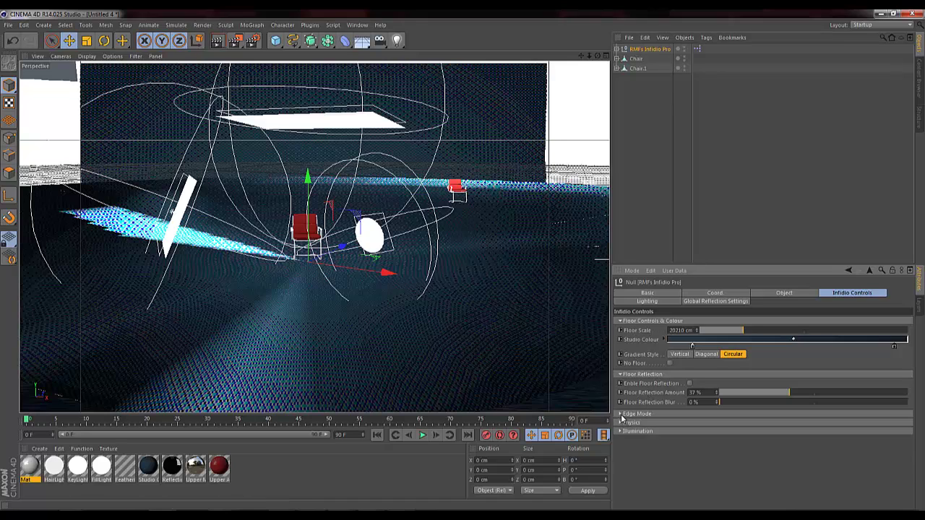
click(621, 414)
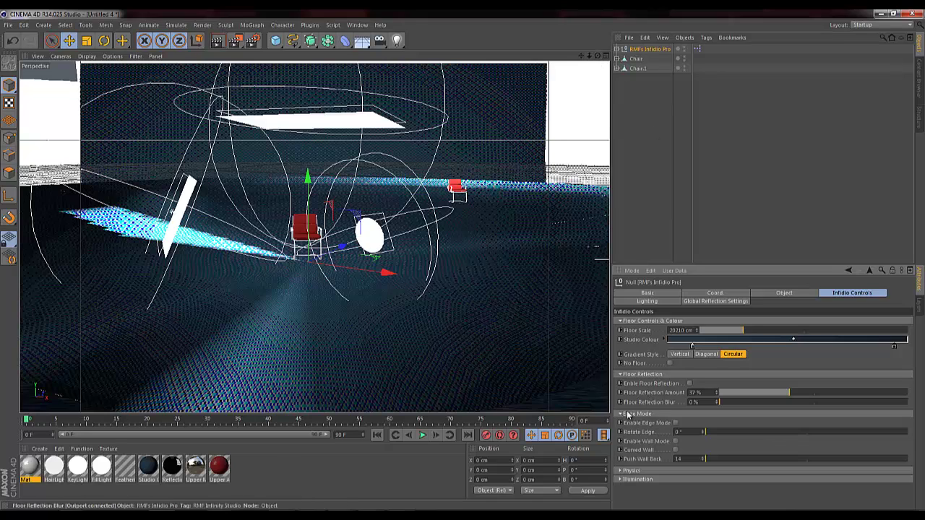
click(675, 423)
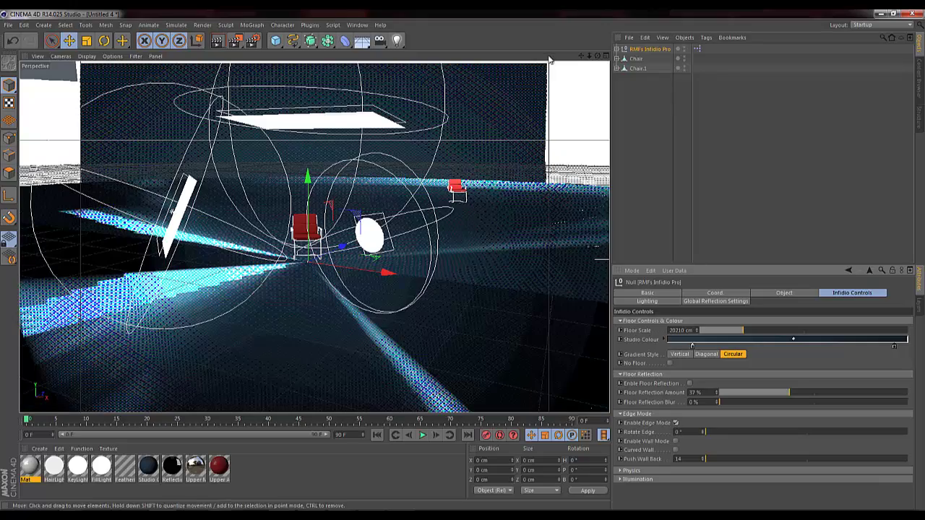
mouse_move(442, 269)
alt+mouse_down()
mouse_move(463, 259)
mouse_move(434, 274)
alt+mouse_up()
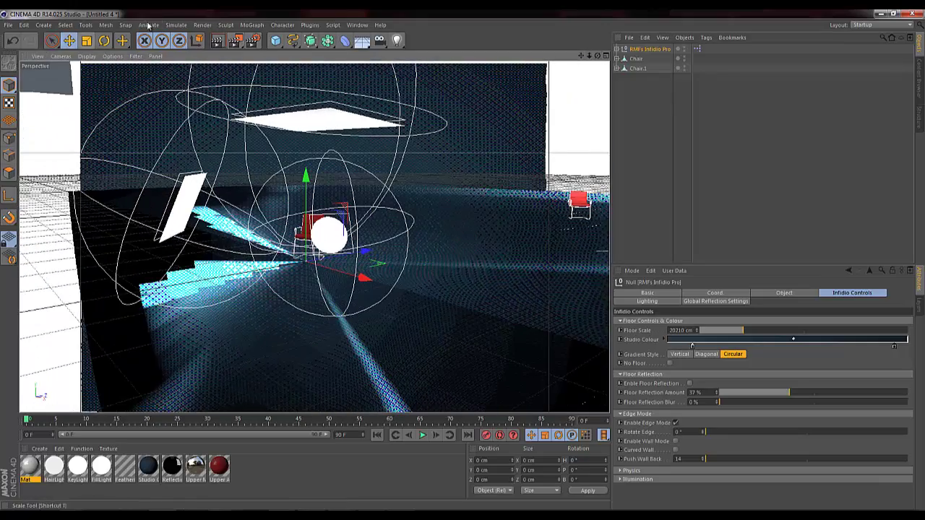
click(25, 26)
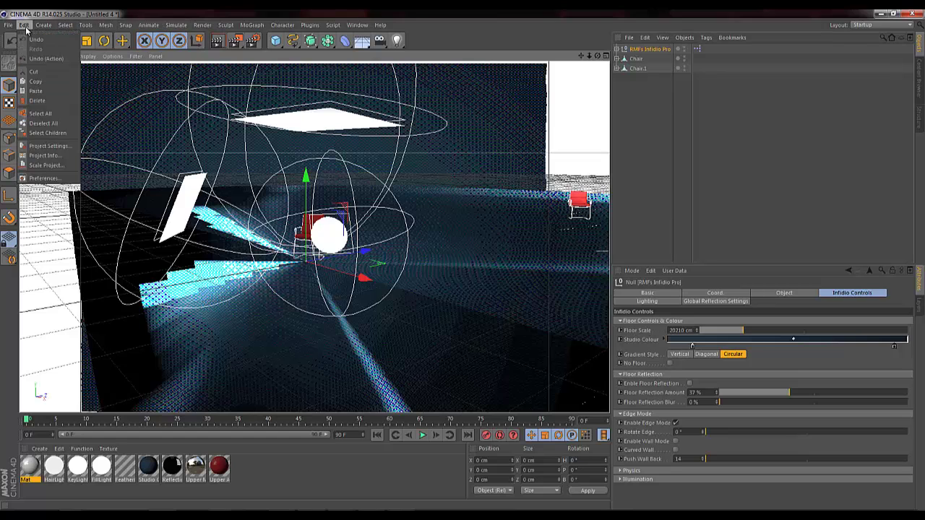
click(52, 178)
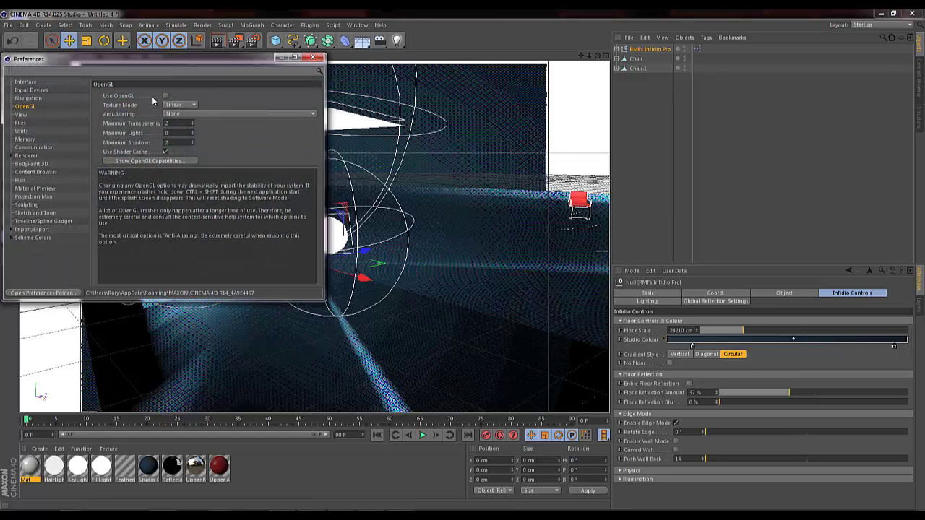
click(313, 58)
drag(597, 55, 459, 262)
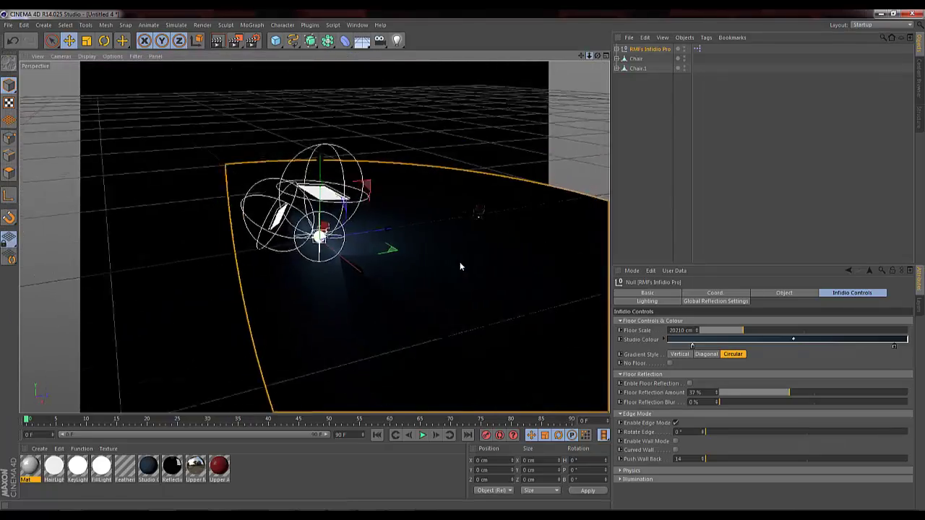
alt+drag(459, 266, 459, 264)
drag(585, 56, 426, 191)
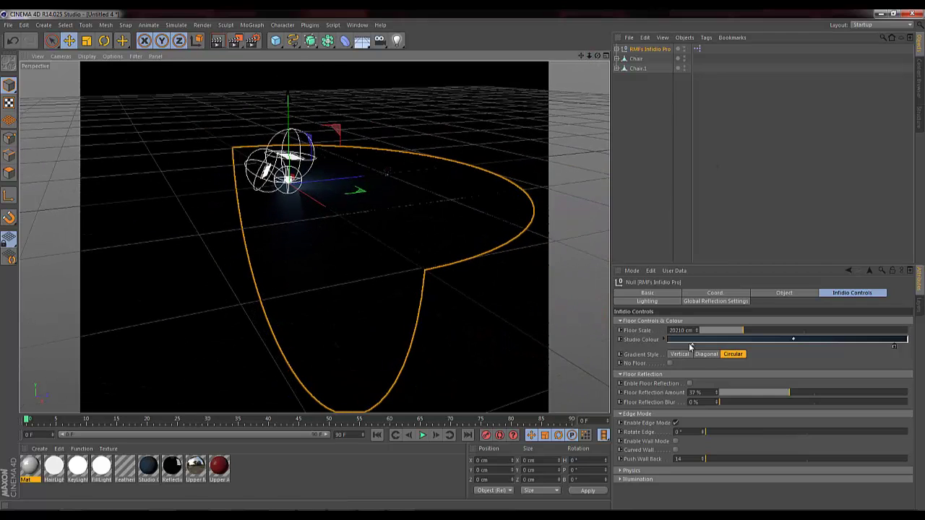
click(675, 423)
click(676, 422)
click(676, 423)
click(676, 423)
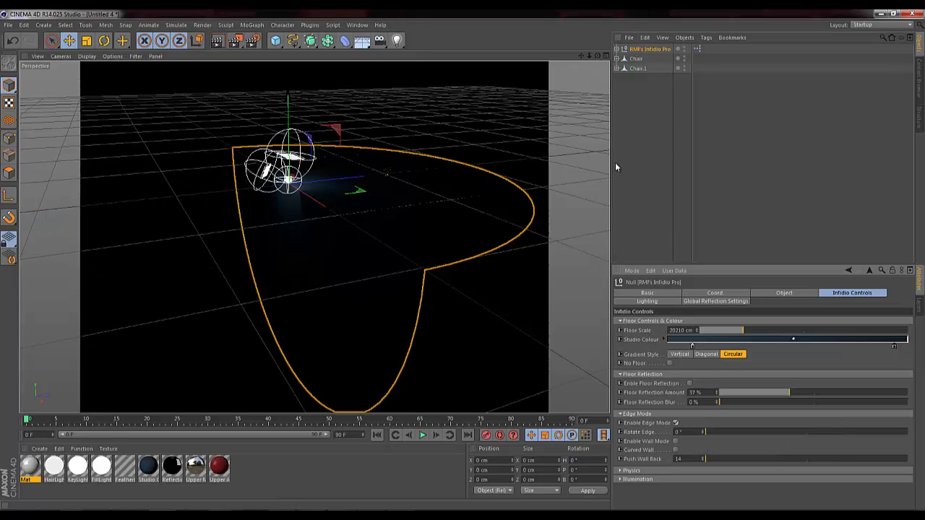
mouse_move(597, 58)
mouse_down()
mouse_move(461, 258)
mouse_move(576, 56)
mouse_move(471, 259)
mouse_move(578, 60)
mouse_up()
mouse_move(460, 265)
mouse_down()
mouse_move(396, 316)
mouse_move(585, 59)
mouse_move(468, 265)
mouse_move(456, 264)
mouse_move(601, 64)
mouse_move(464, 263)
mouse_up()
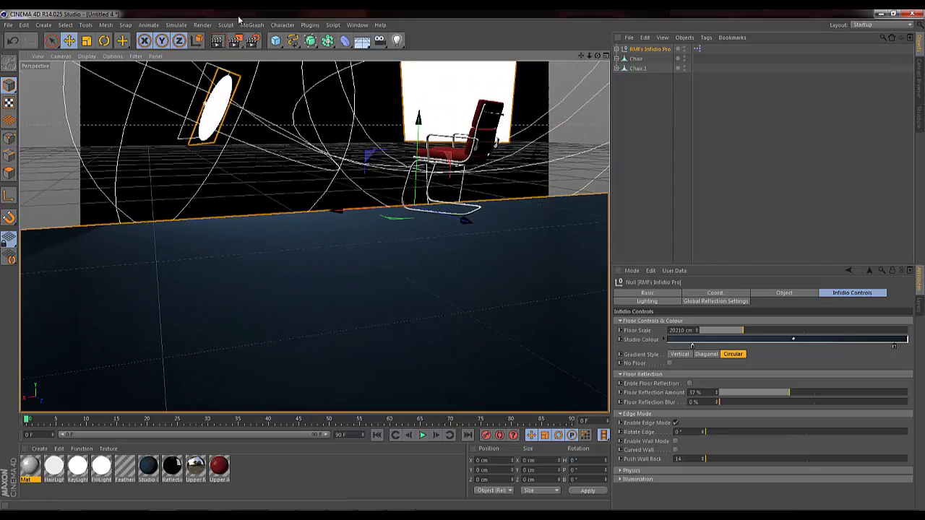
Step: Add a 200 cm cube and move it back and down beside the red chair
click(217, 45)
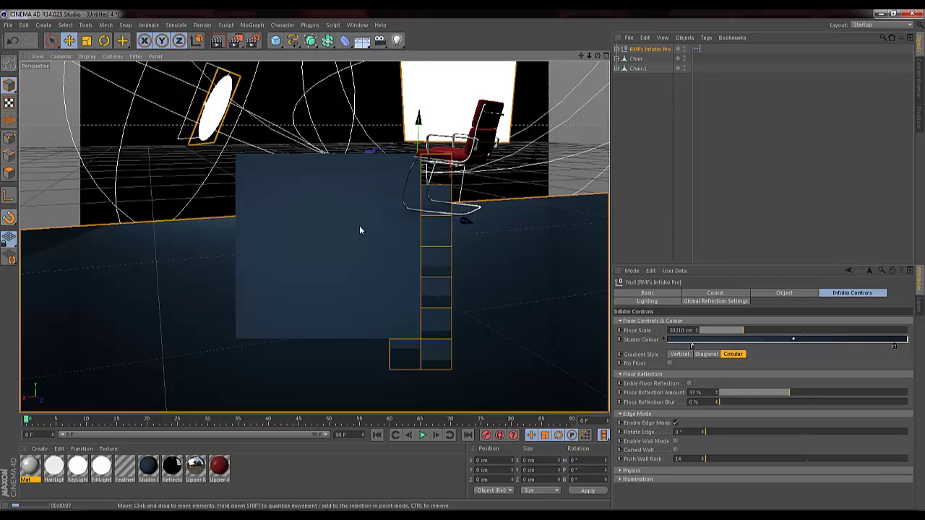
click(275, 41)
drag(458, 221, 303, 170)
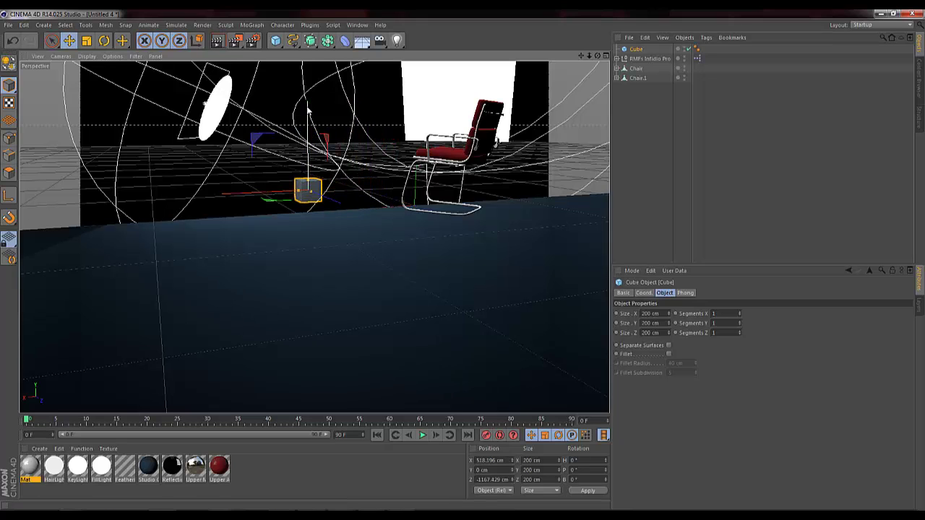
drag(308, 110, 308, 135)
Step: Render a preview with the cube and orbit in closer to the chair and cube
key(ctrl+r)
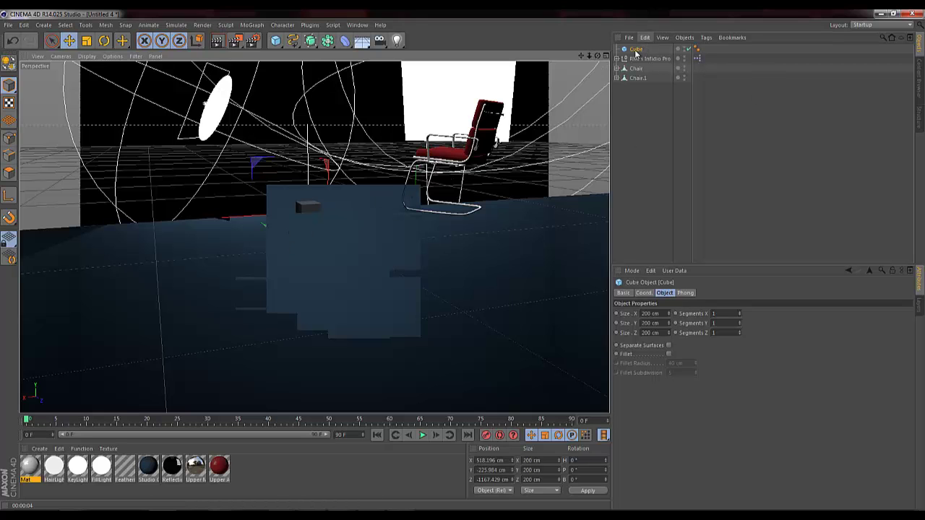
drag(597, 58, 268, 202)
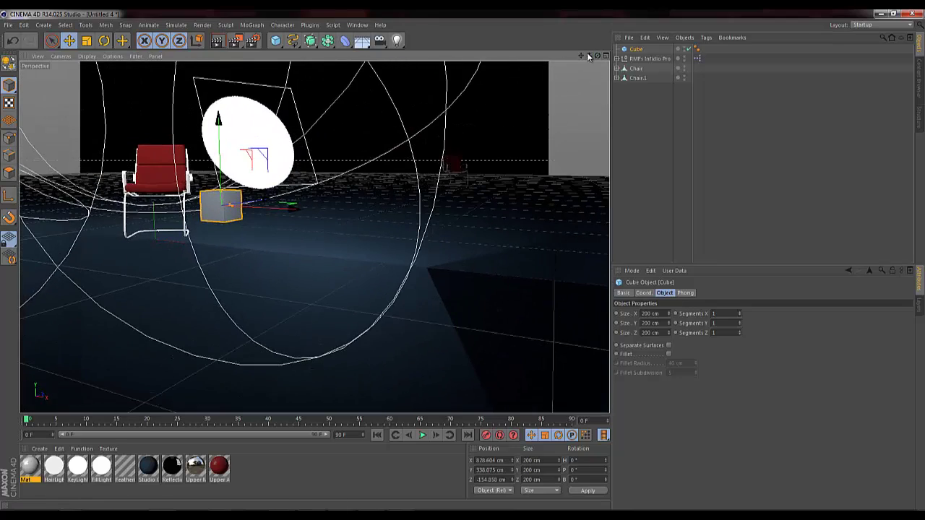
drag(588, 56, 463, 264)
drag(580, 55, 462, 257)
Step: Add a Rigid Body simulation tag to the cube and play the animation to watch it fall
right_click(639, 50)
mouse_move(679, 122)
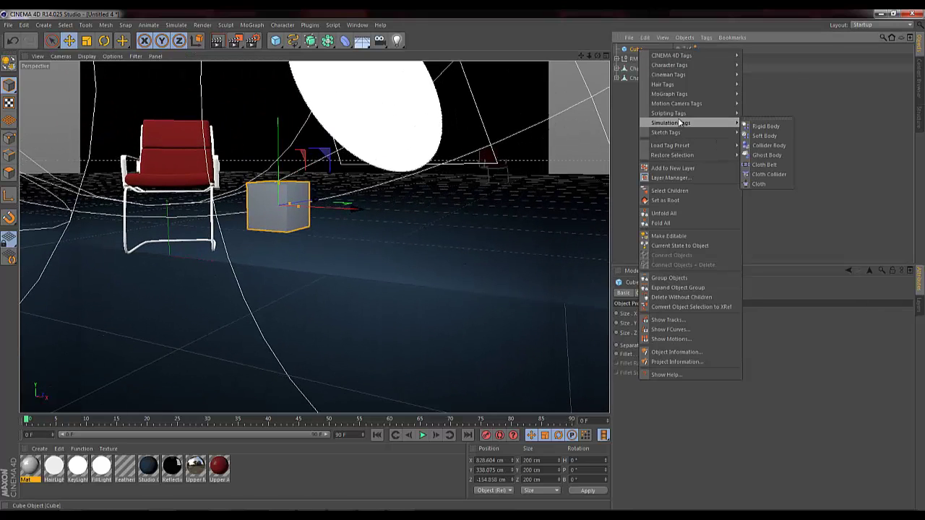
click(768, 126)
click(423, 436)
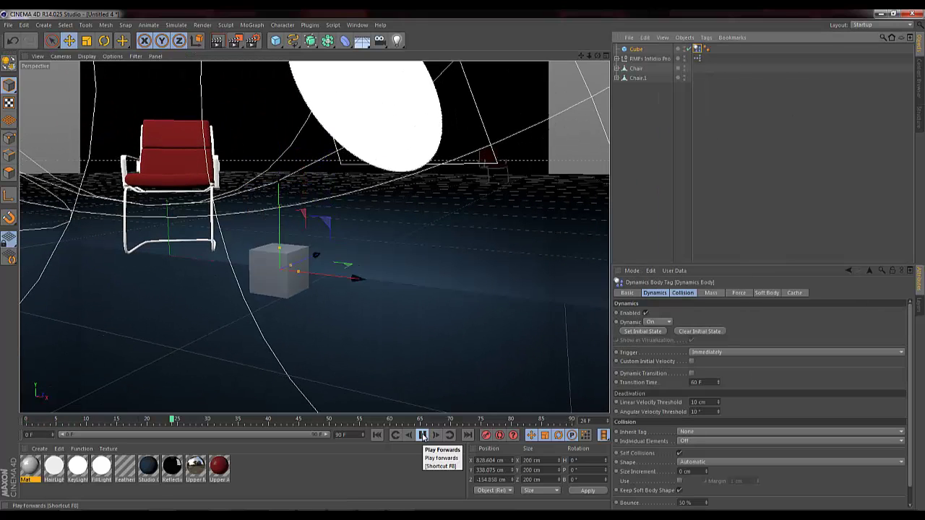
click(383, 434)
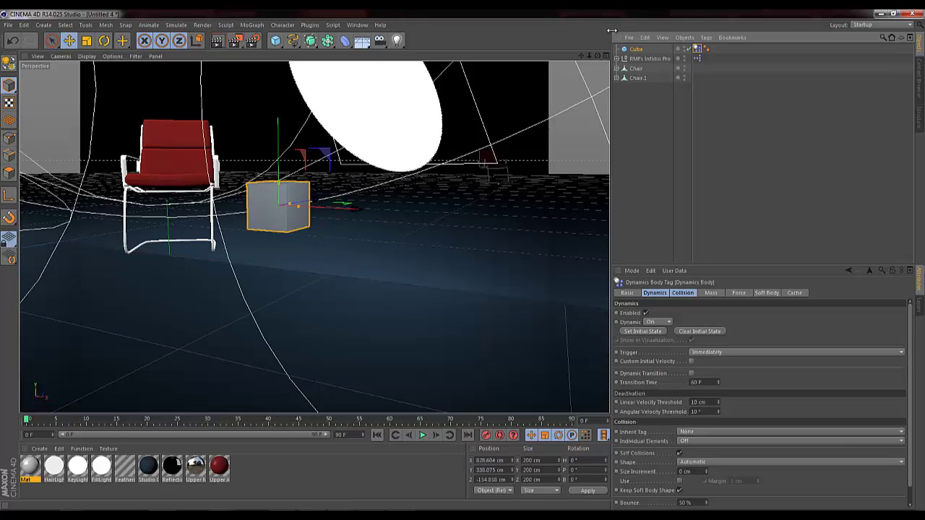
Step: Move the cube toward the chair and replay the simulation so it hits the chair
drag(598, 55, 462, 265)
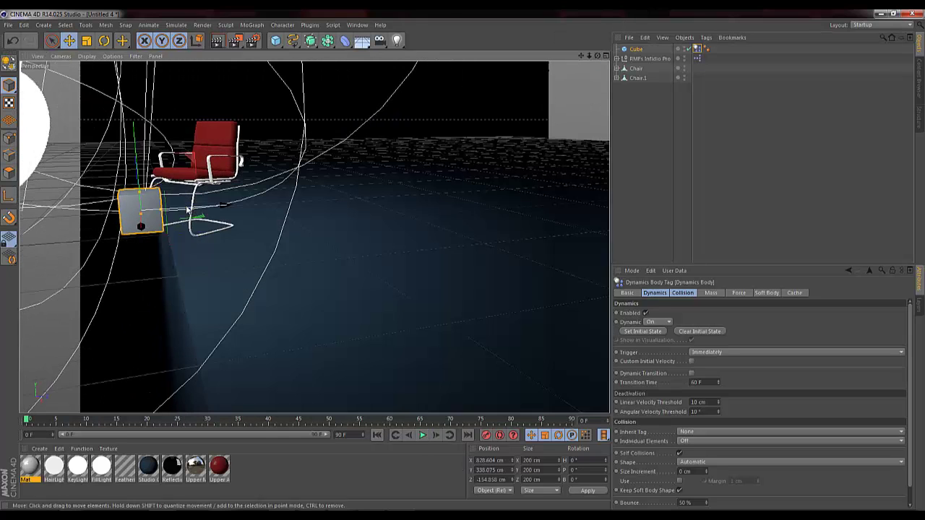
drag(193, 211, 237, 211)
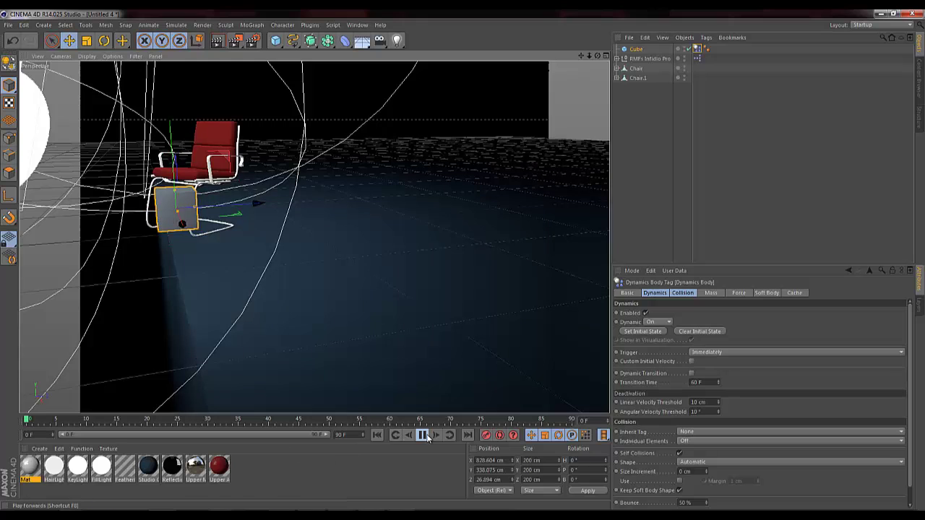
click(423, 434)
click(377, 435)
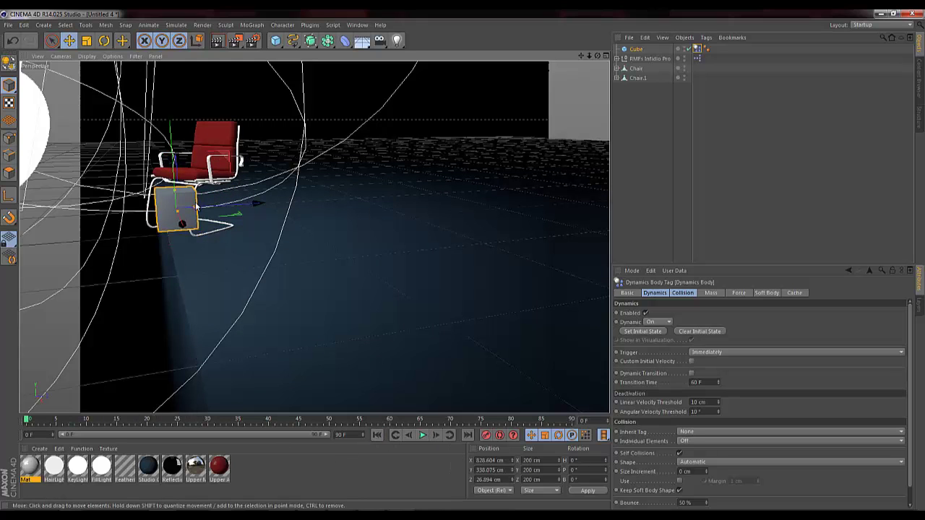
Step: Scale the cube up to 387.2 cm and replay the simulation with the larger cube
key(t)
drag(248, 199, 432, 450)
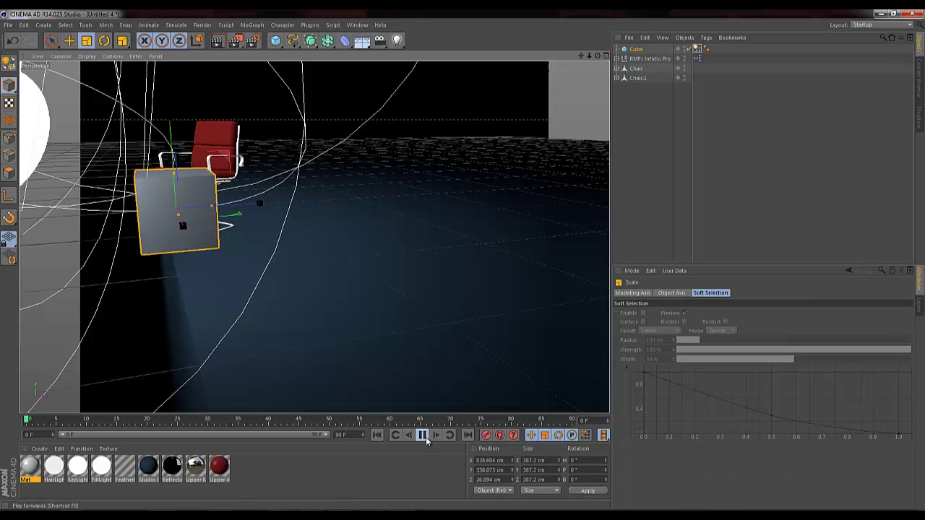
click(425, 436)
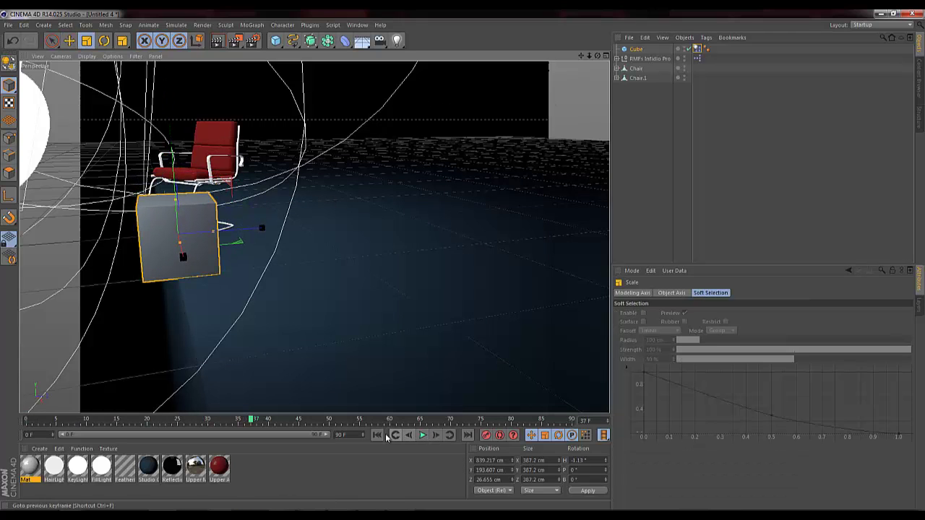
click(388, 435)
Step: Shift the cube along one axis, replay the fall, and zoom out to view the whole studio
key(space)
drag(257, 205, 233, 208)
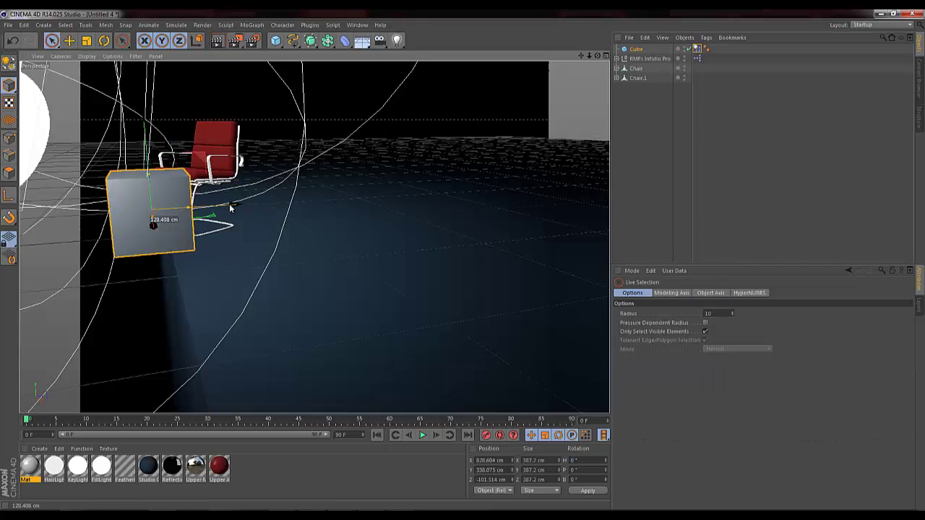
click(425, 436)
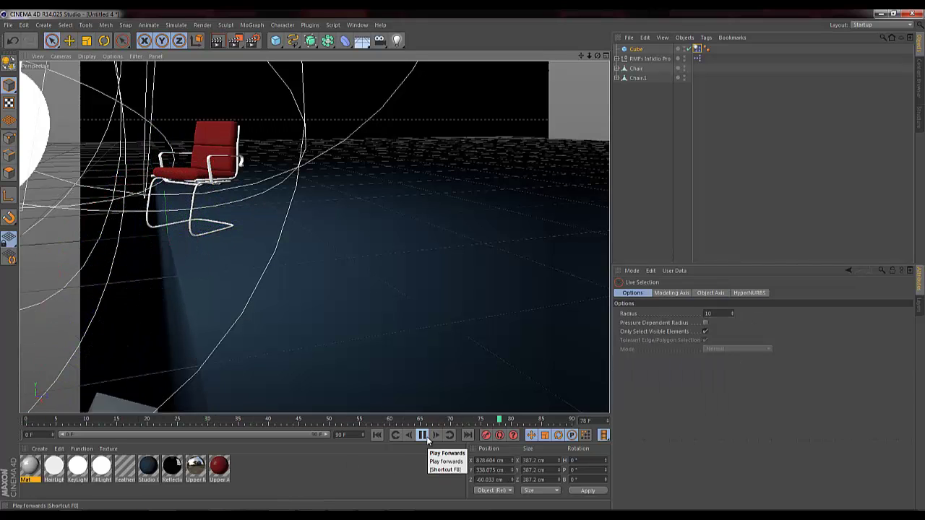
click(376, 437)
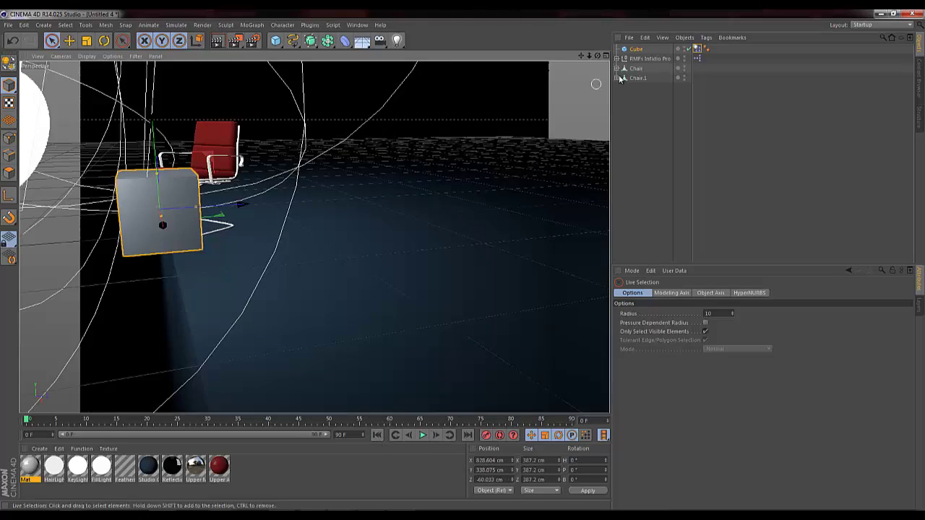
drag(599, 61, 459, 264)
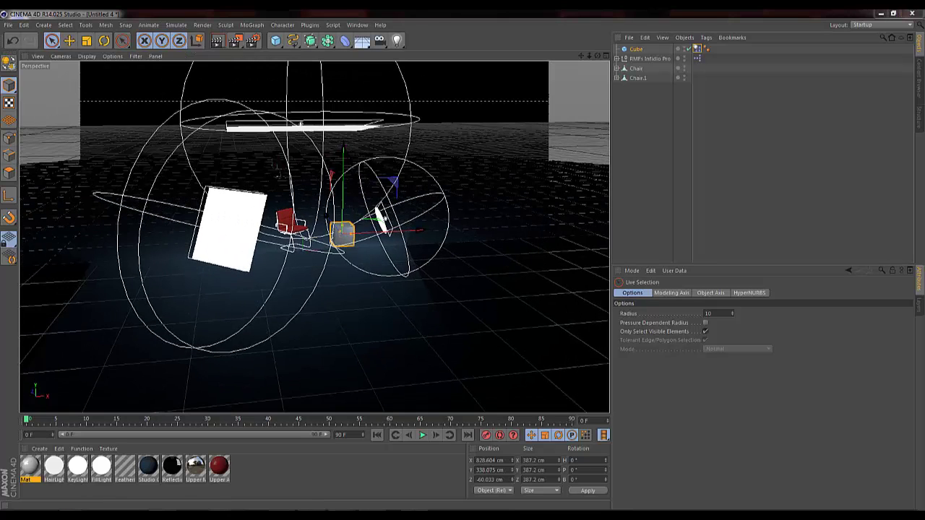
click(371, 515)
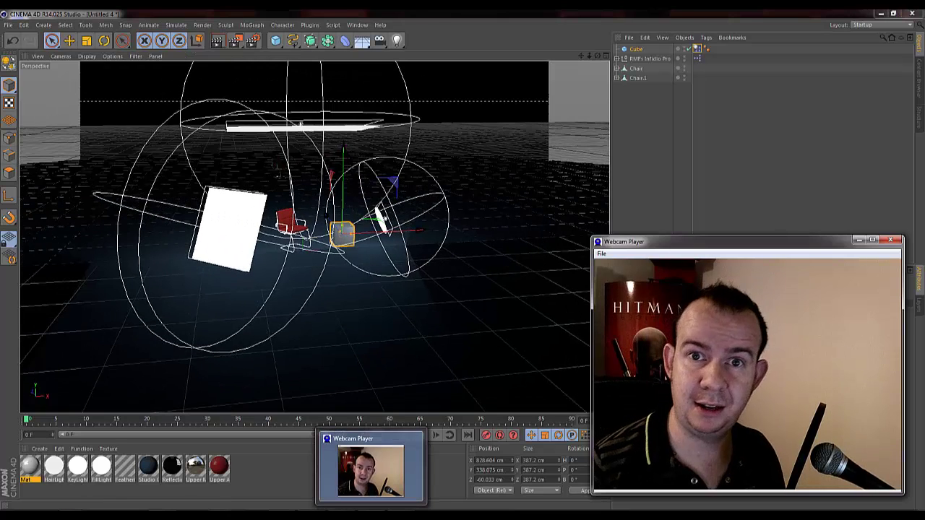